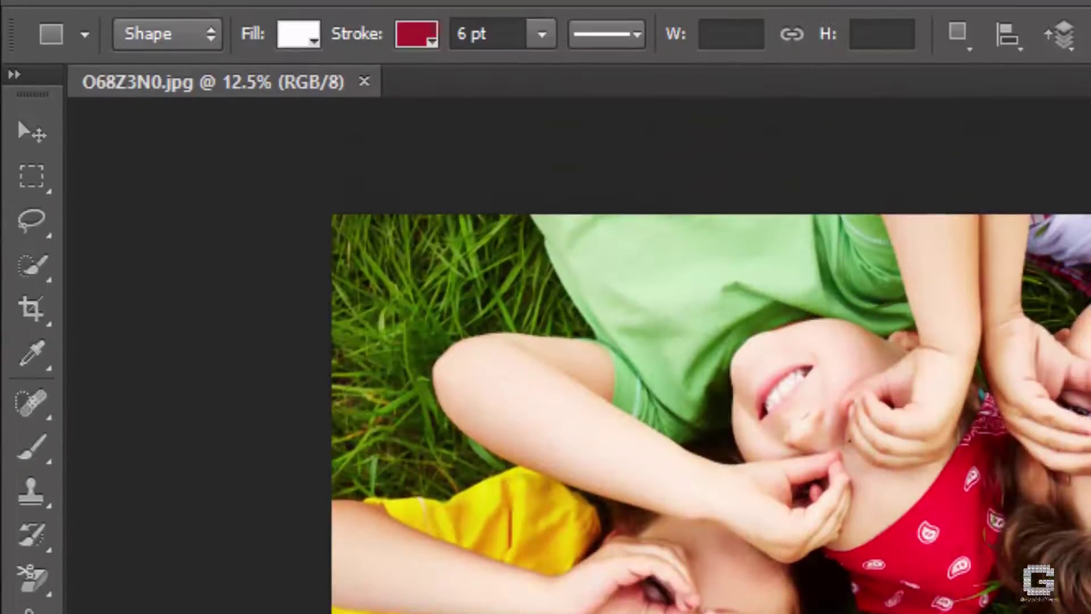
Set the Rectangle tool to draw shapes with a black fill and no stroke
key(x)
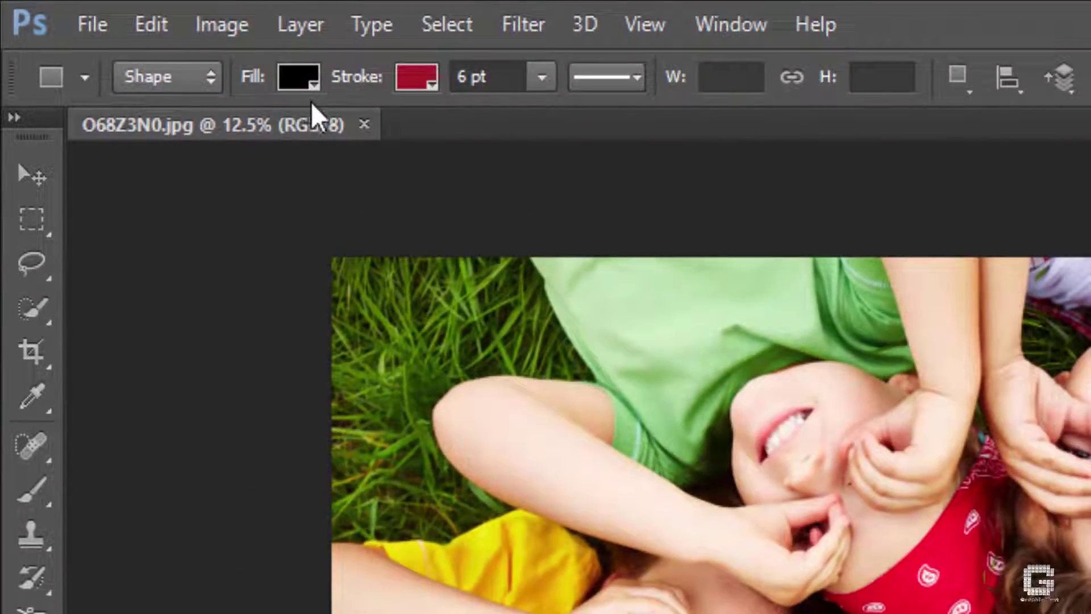
click(413, 93)
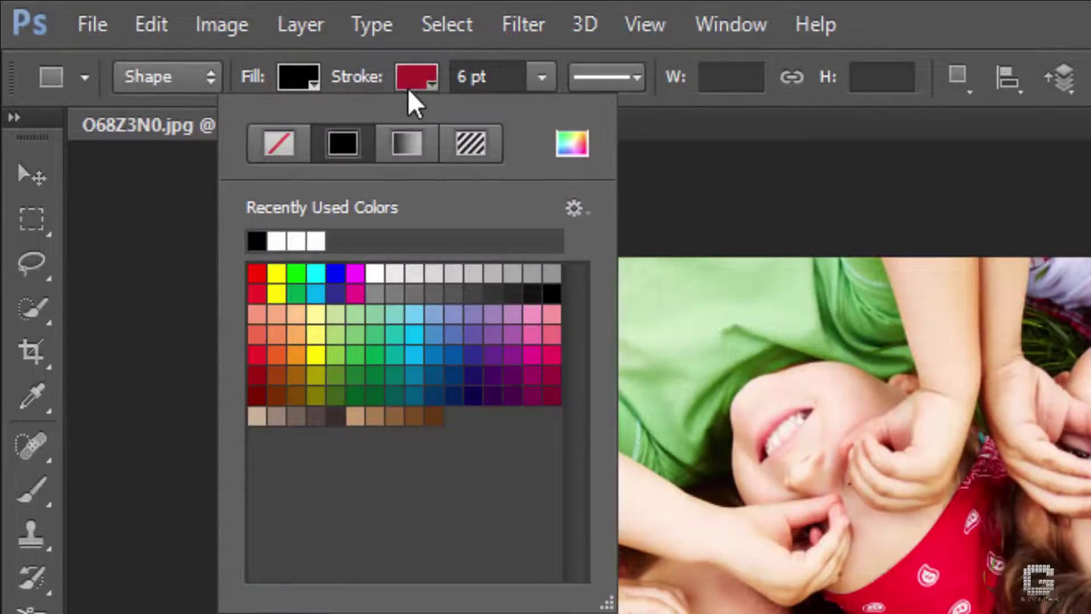
click(271, 147)
key(Escape)
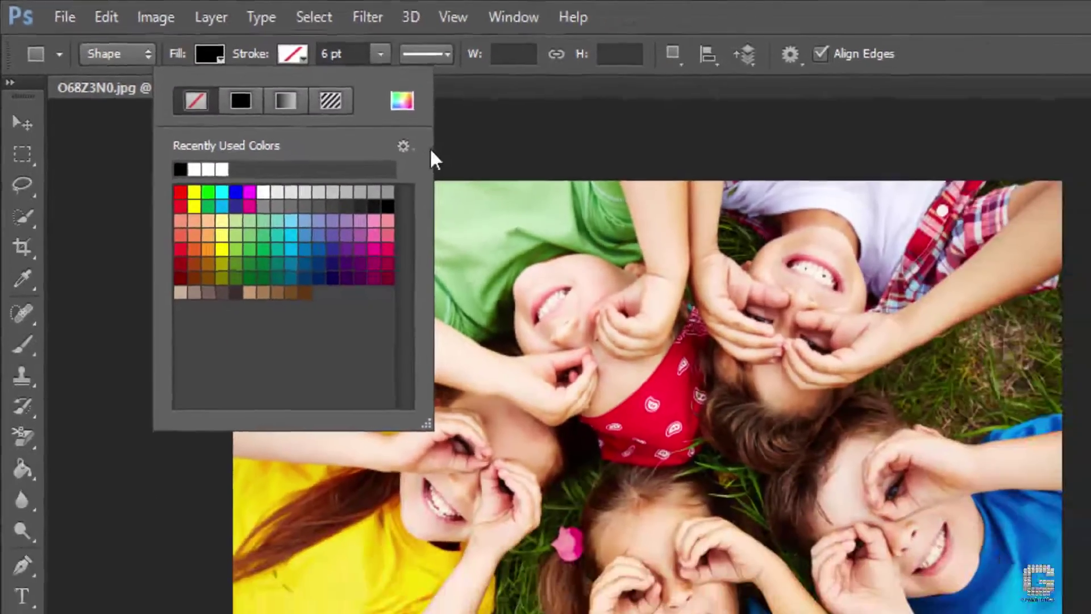
click(591, 206)
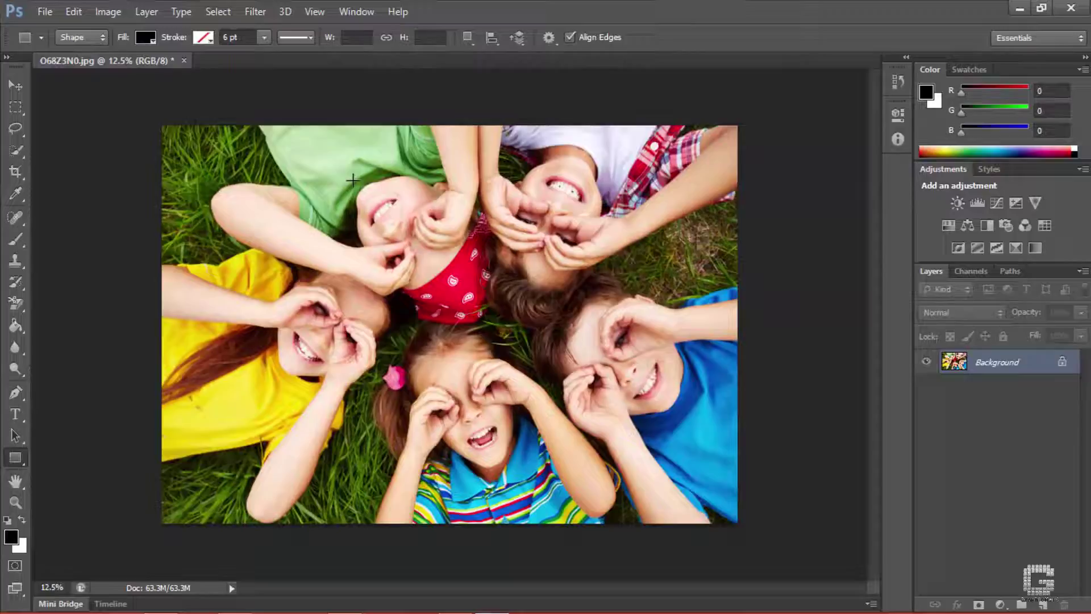
Draw a black square of about 1195 × 1195 px over the upper-middle part of the photo
key(ctrl+0)
scroll(390, 220, up, 2)
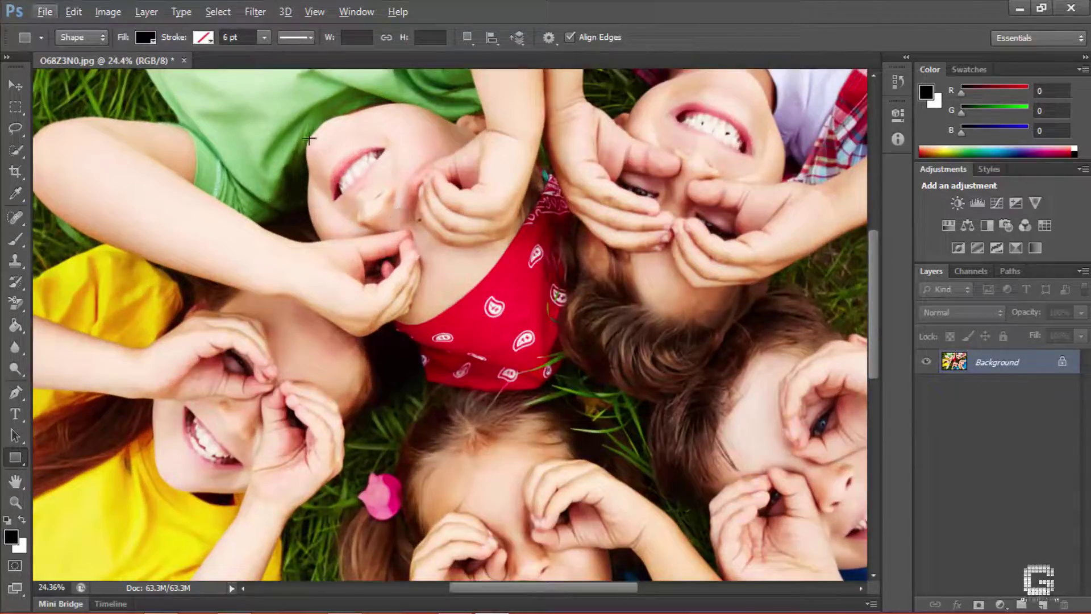
drag(309, 138, 620, 378)
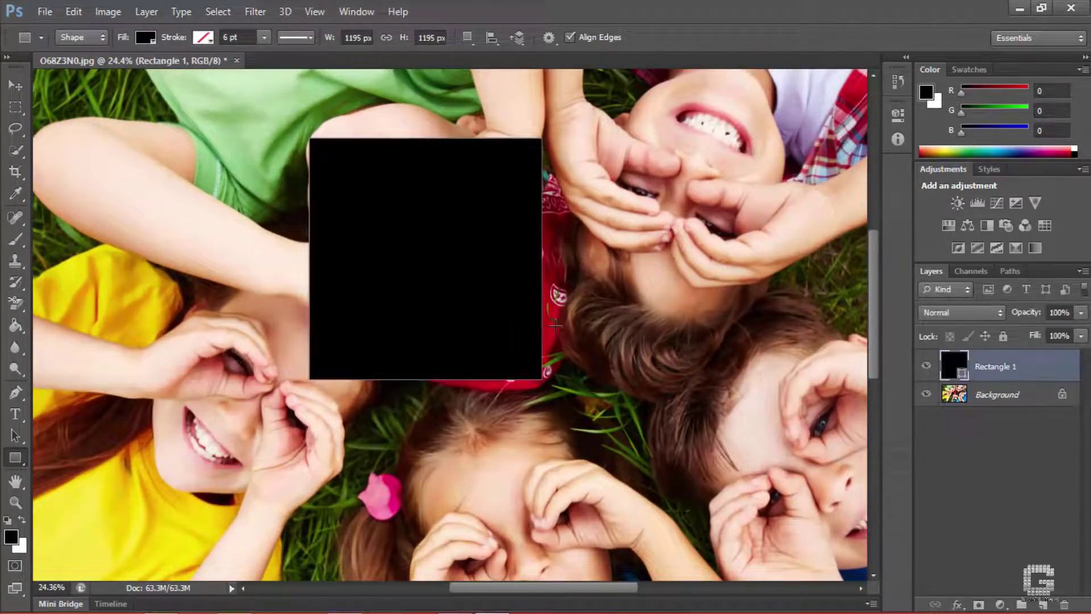
drag(490, 310, 505, 305)
scroll(507, 311, down, 1)
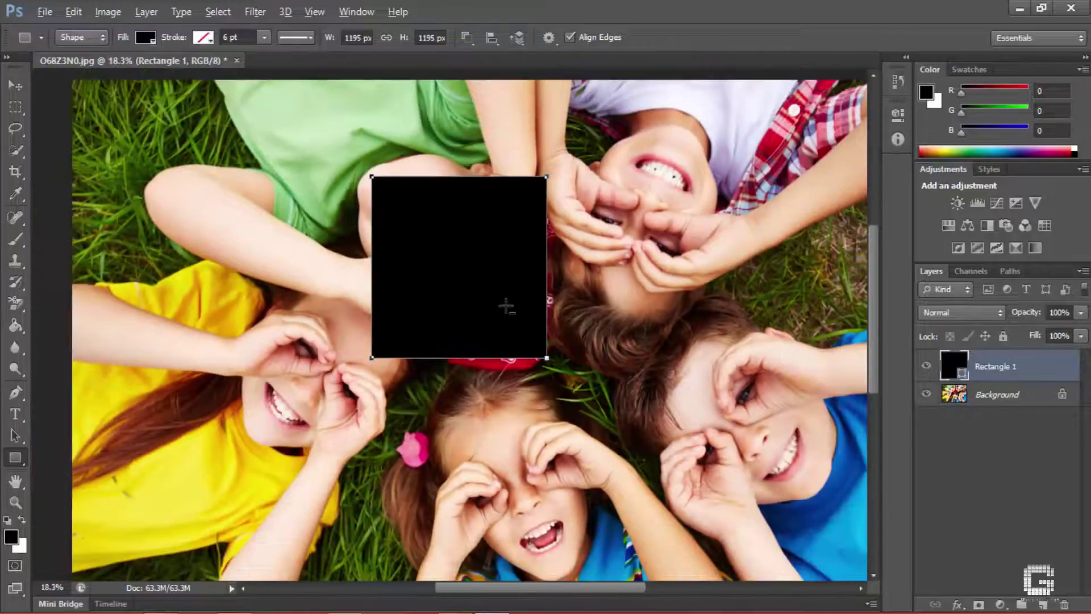
scroll(506, 307, down, 1)
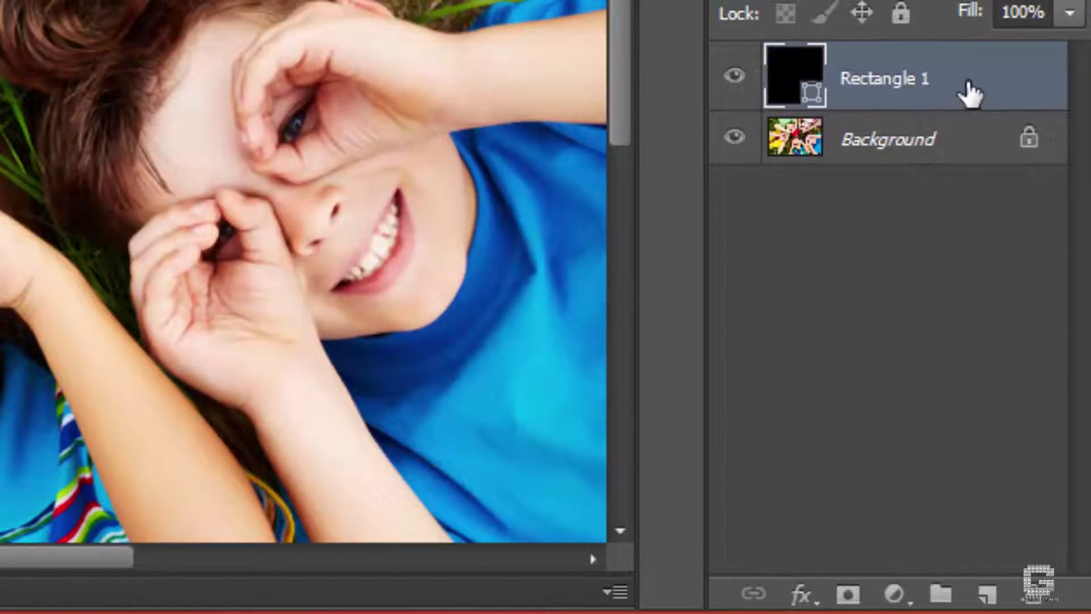
Duplicate the Rectangle 1 layer and rename the copy "image part"
drag(969, 93, 987, 591)
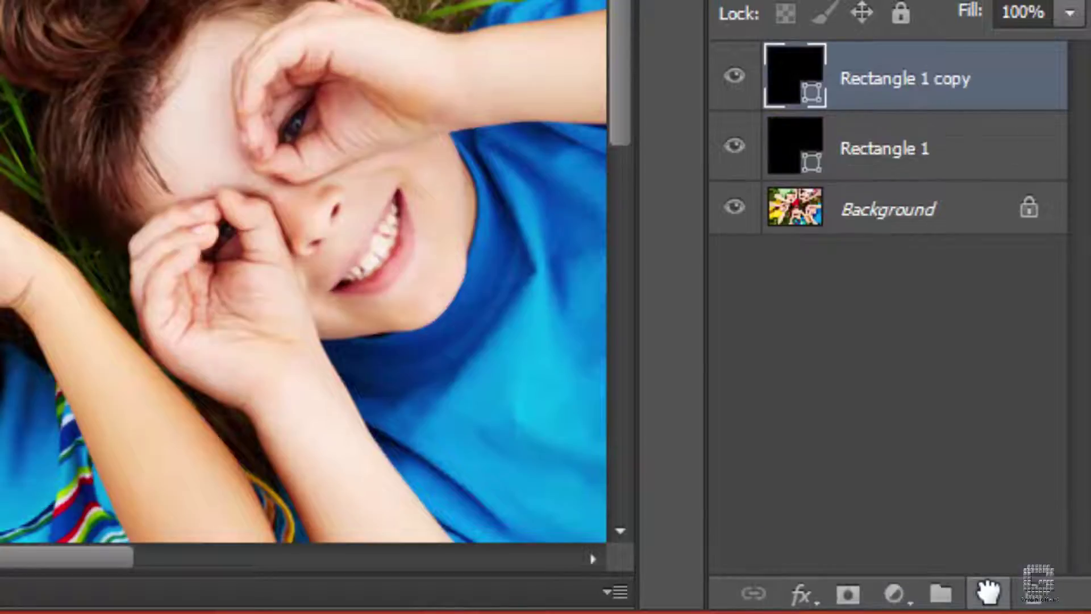
click(752, 323)
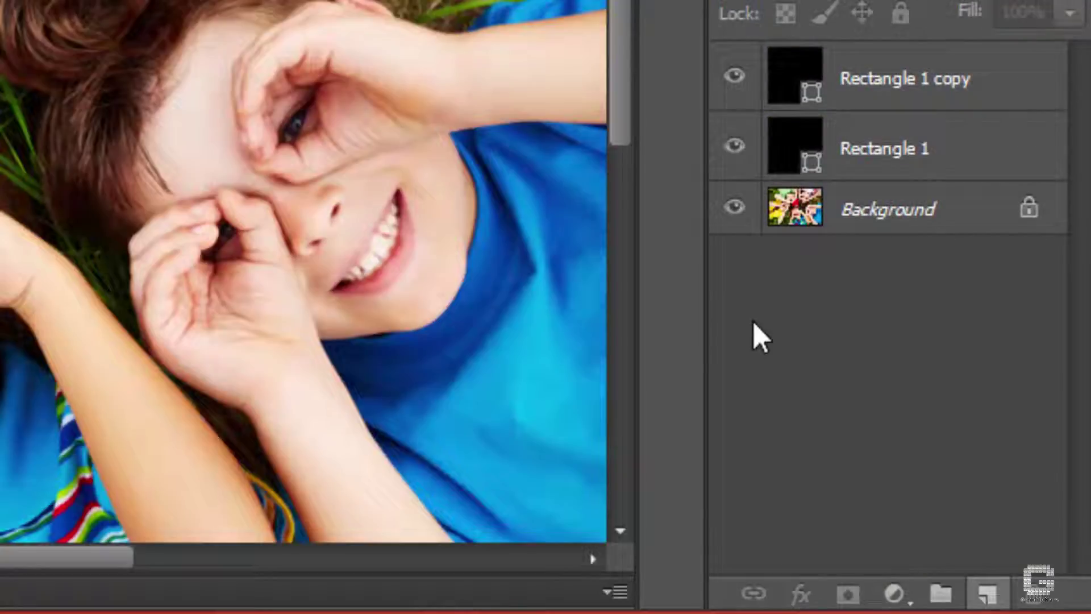
double_click(936, 80)
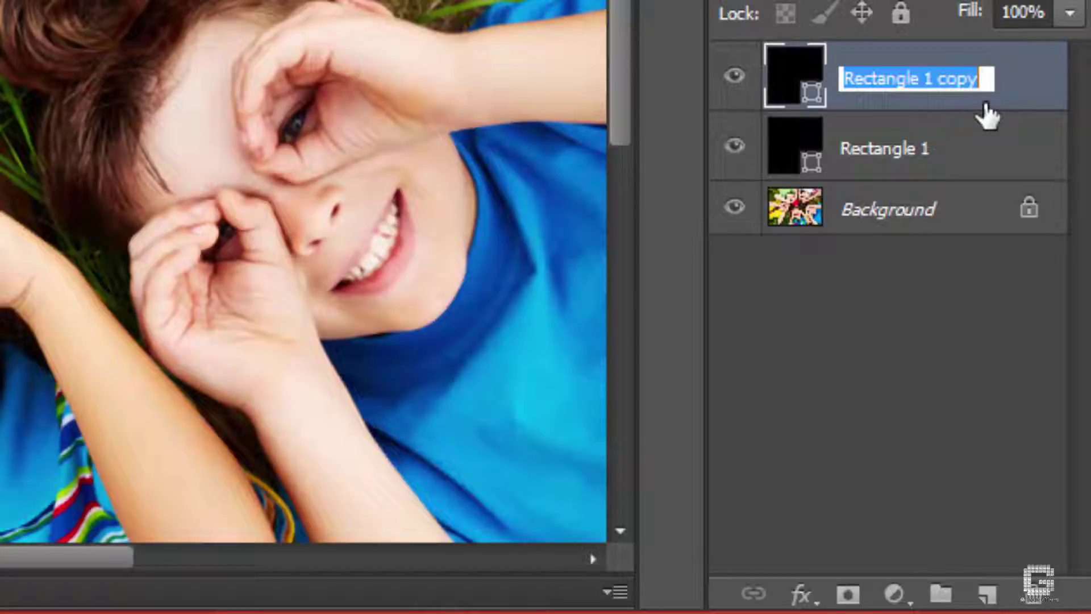
text(ima)
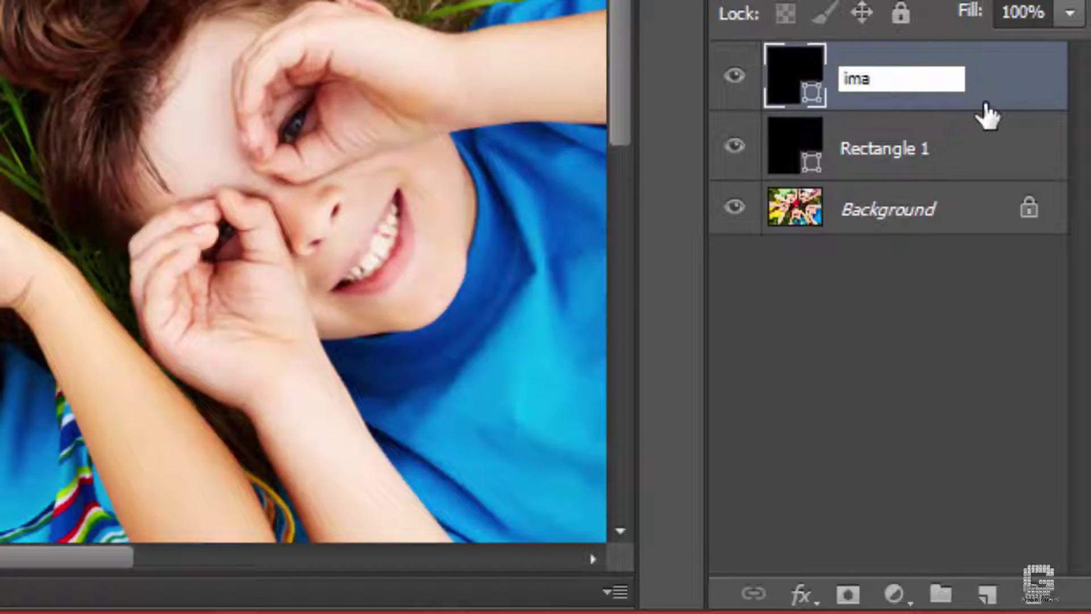
text(ge p)
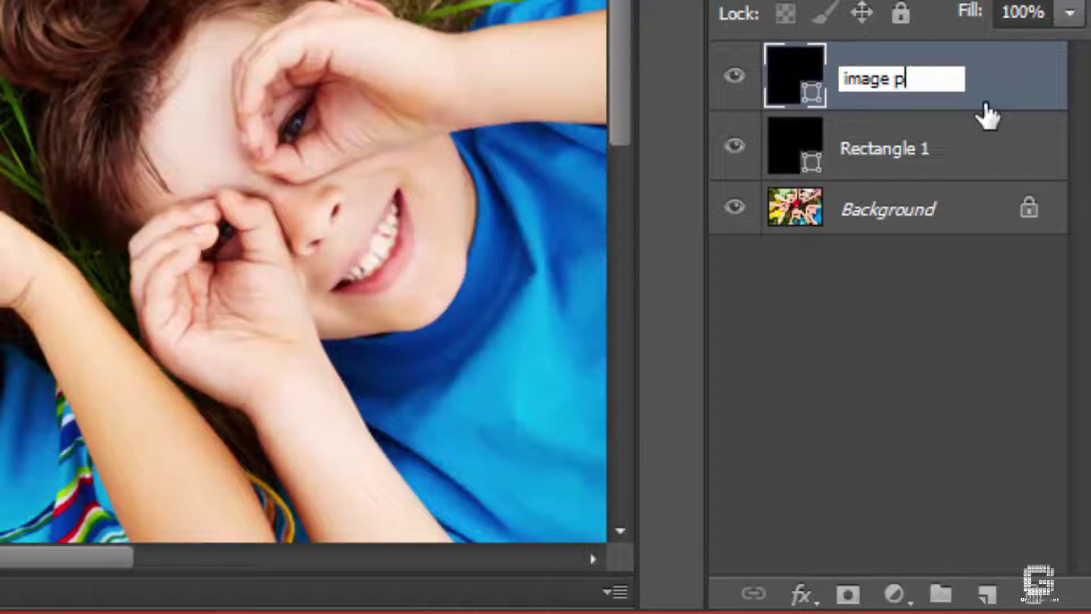
text(art)
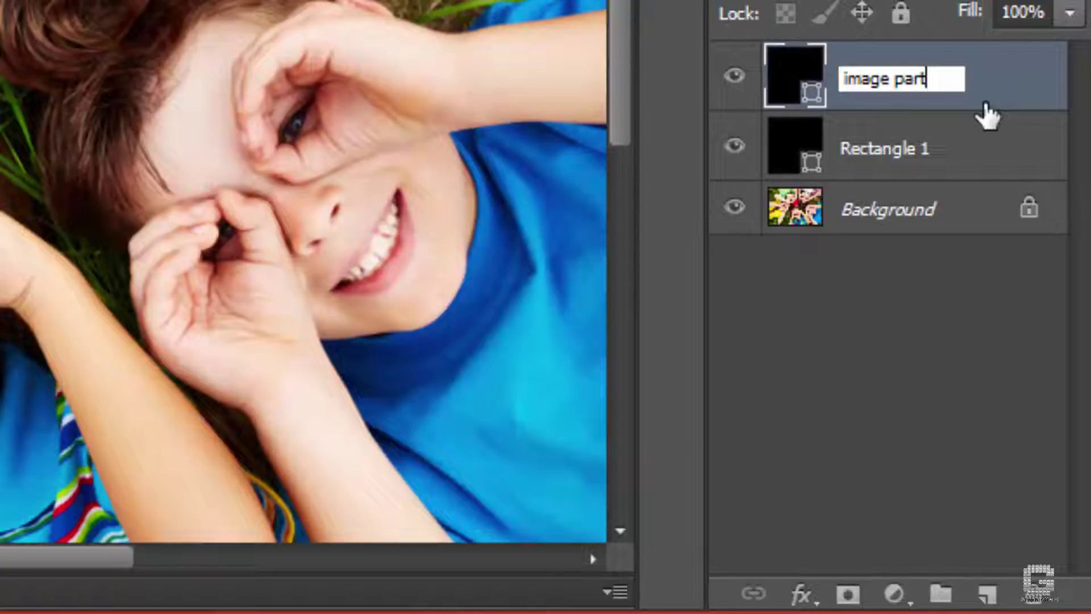
key(Return)
Rename the original Rectangle 1 layer "border"
click(955, 166)
double_click(935, 152)
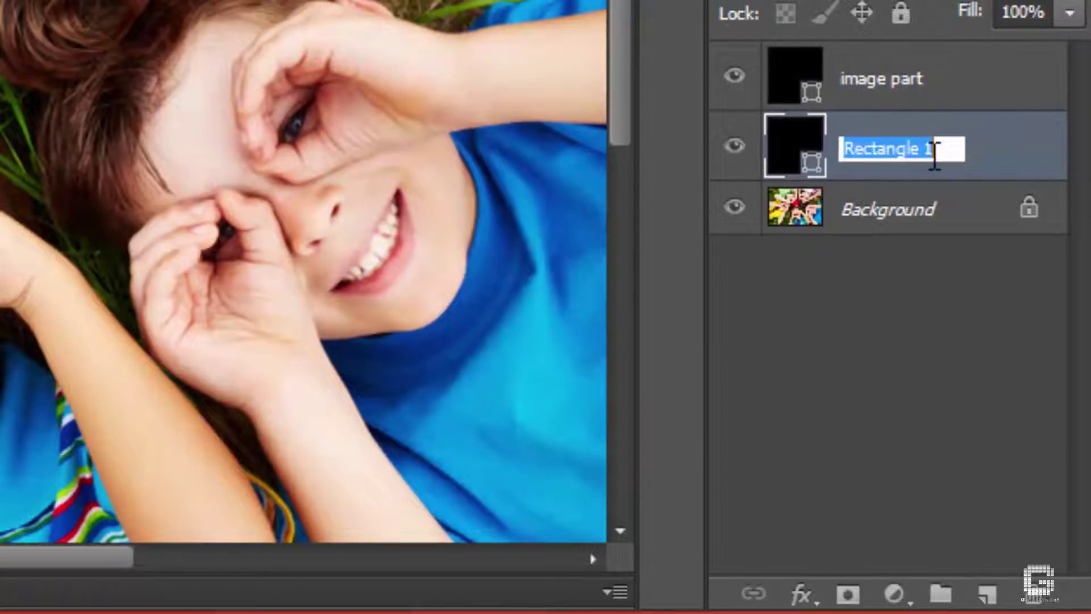
text(border)
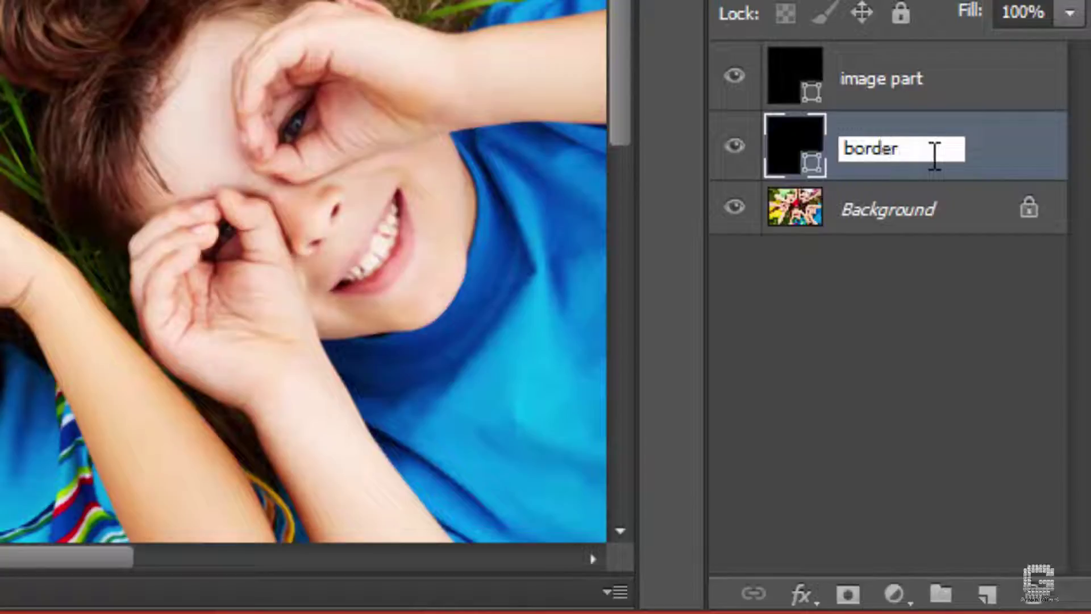
key(Return)
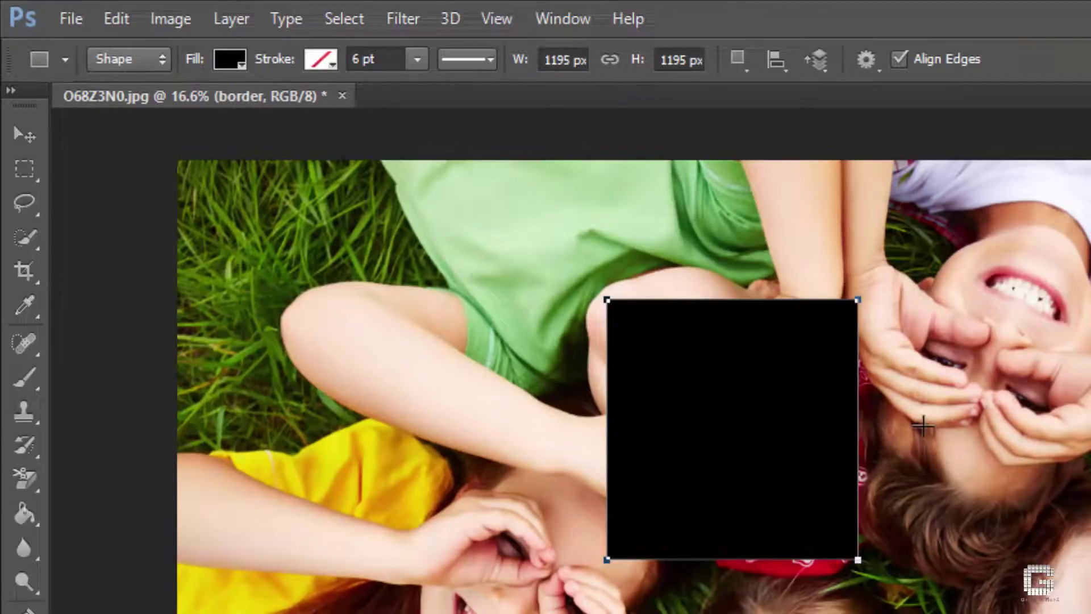
Change the fill of the border shape to white
click(230, 57)
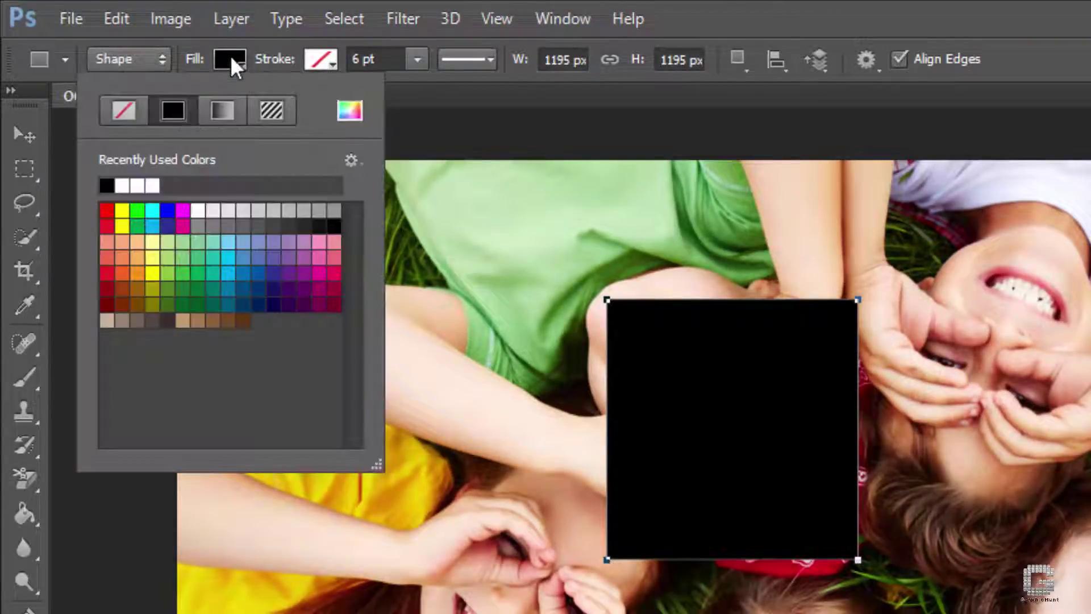
click(125, 186)
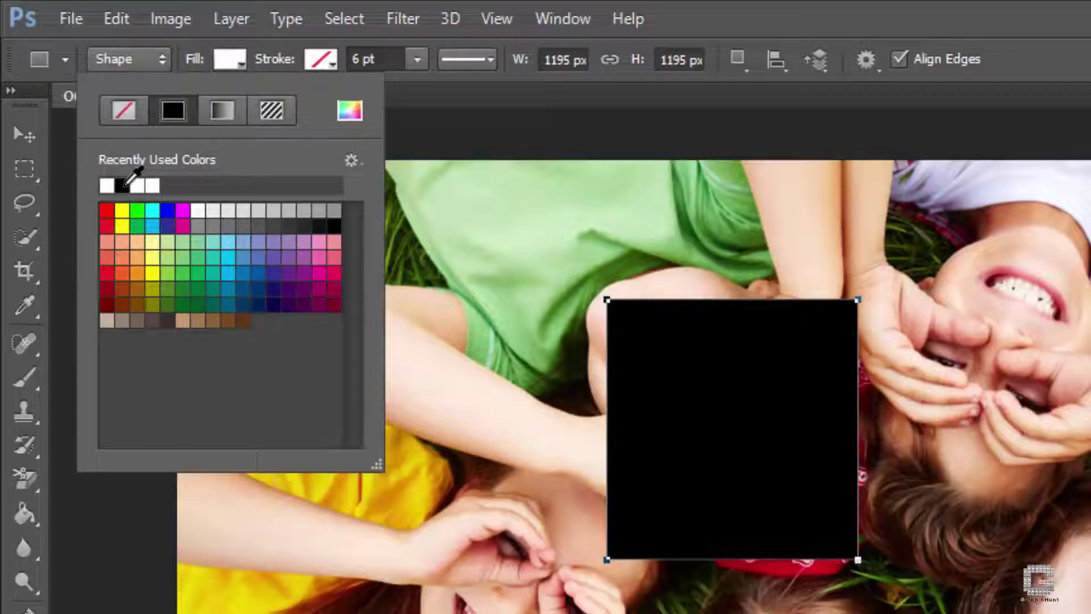
key(Return)
Scale the border shape about its center to about 109%, and extend its bottom edge to about 106% height for a Polaroid-style frame
click(30, 136)
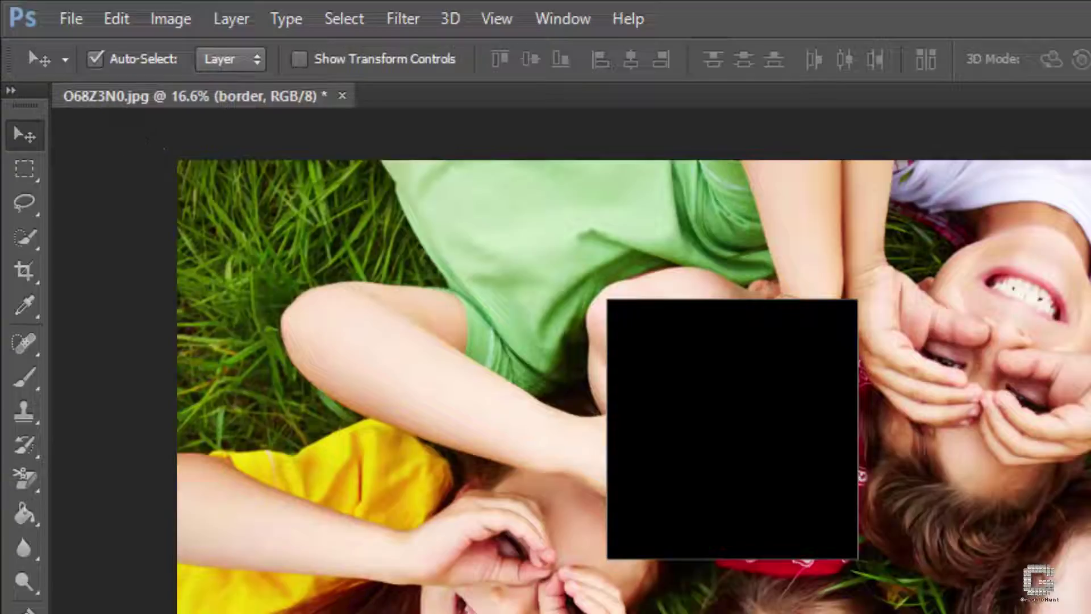
click(299, 59)
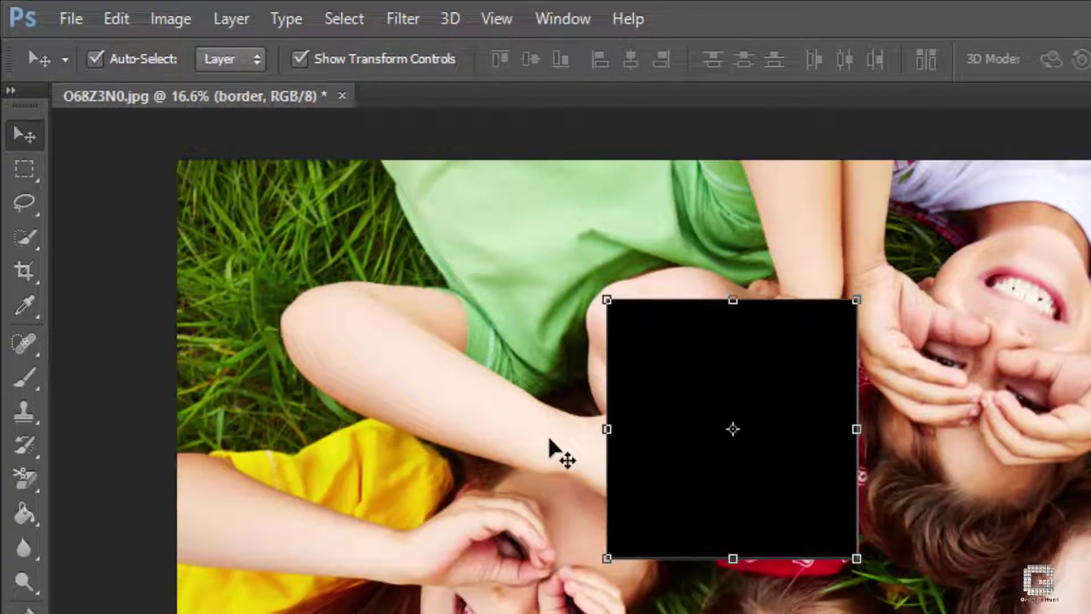
key(ctrl+t)
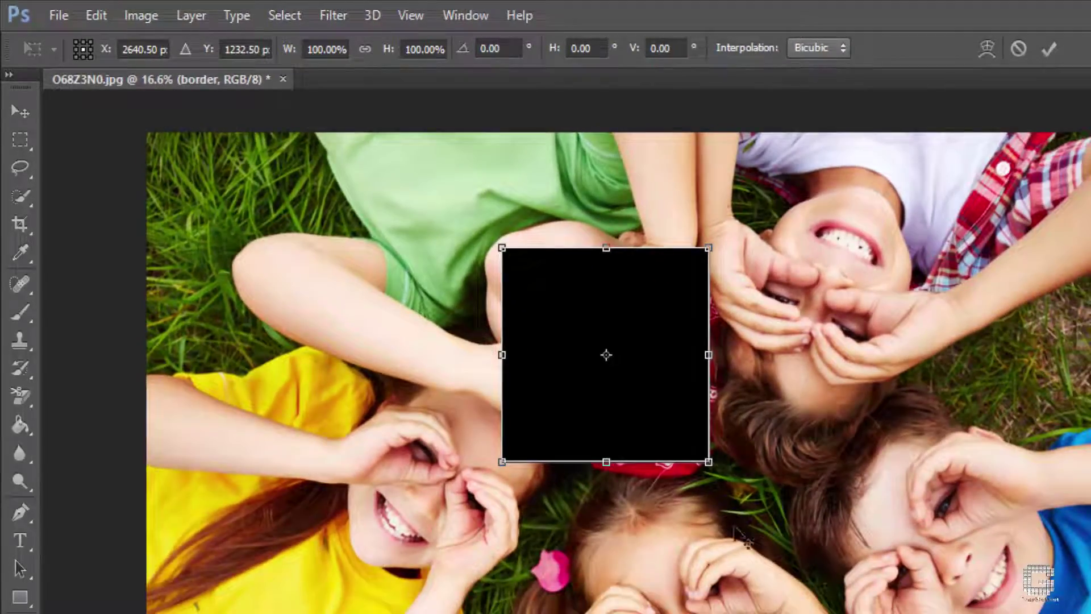
drag(700, 453, 713, 475)
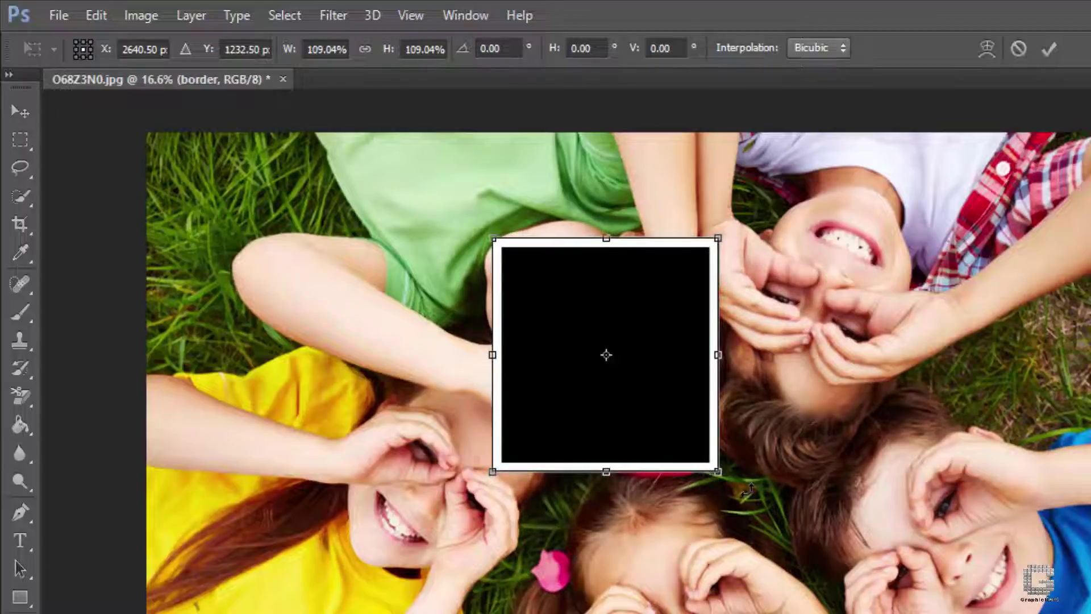
click(1050, 49)
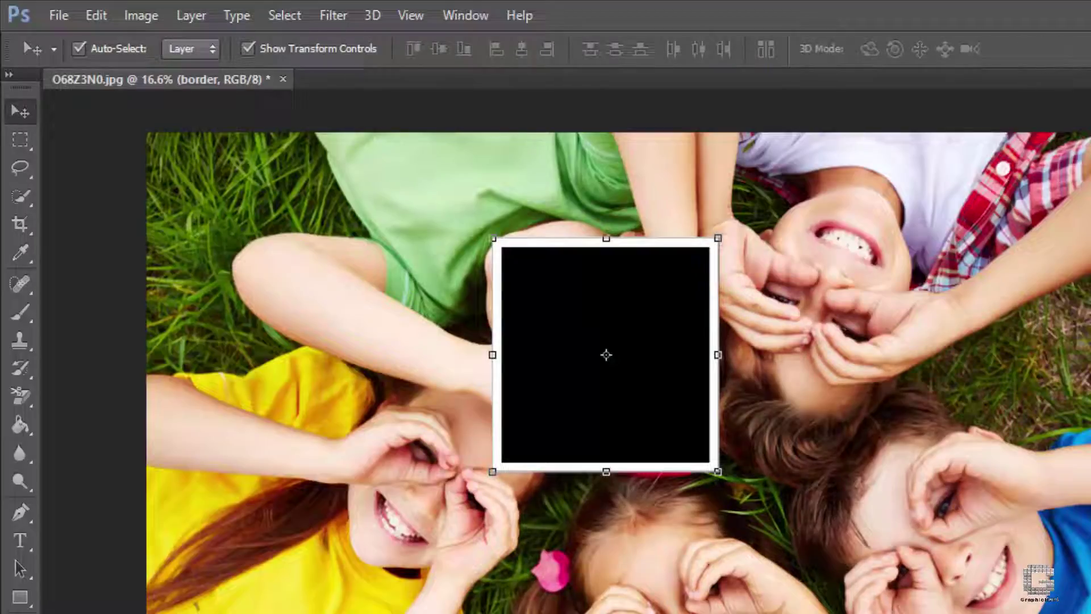
drag(606, 471, 606, 483)
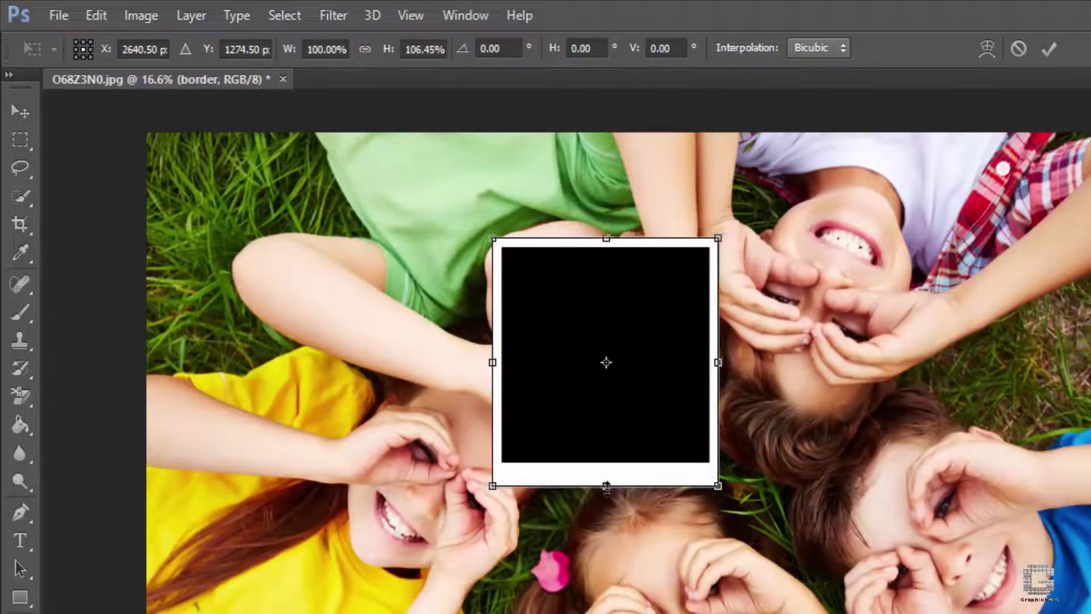
key(Return)
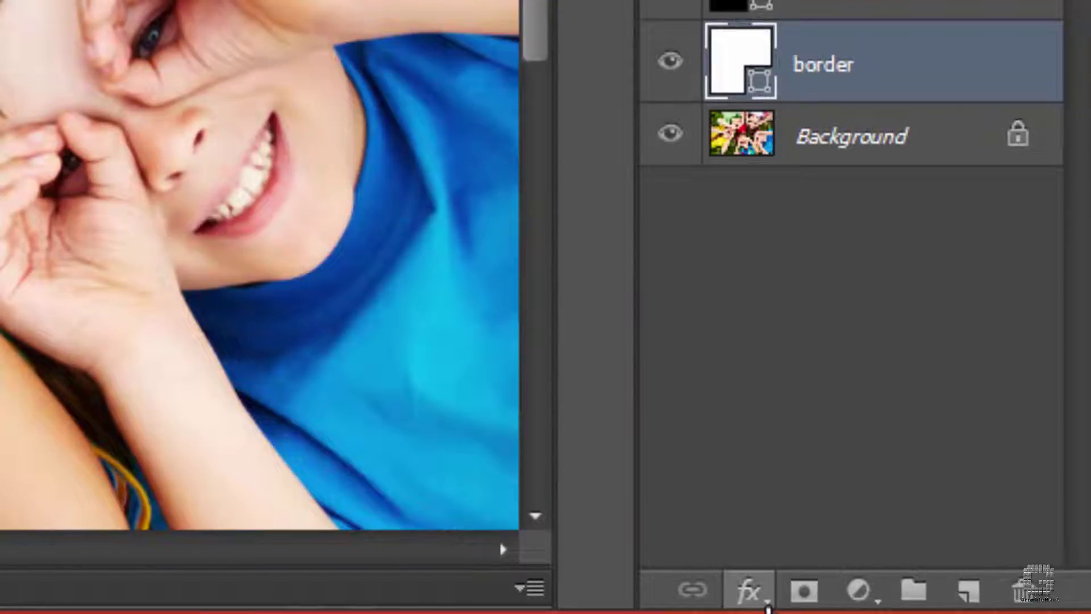
Add a drop shadow to the border layer with 40% opacity and a 135° angle
click(768, 607)
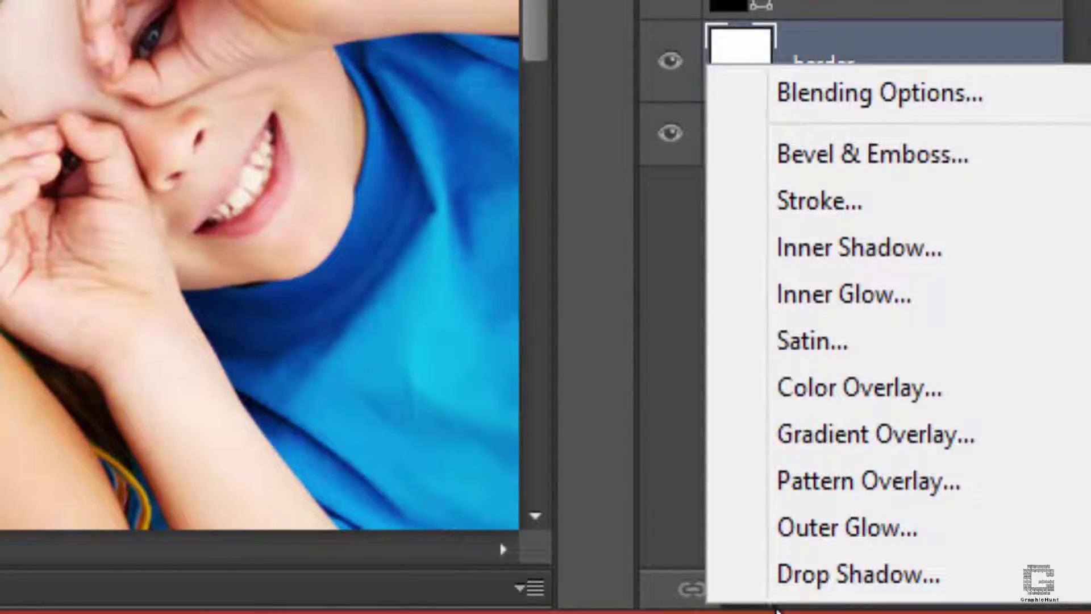
click(960, 580)
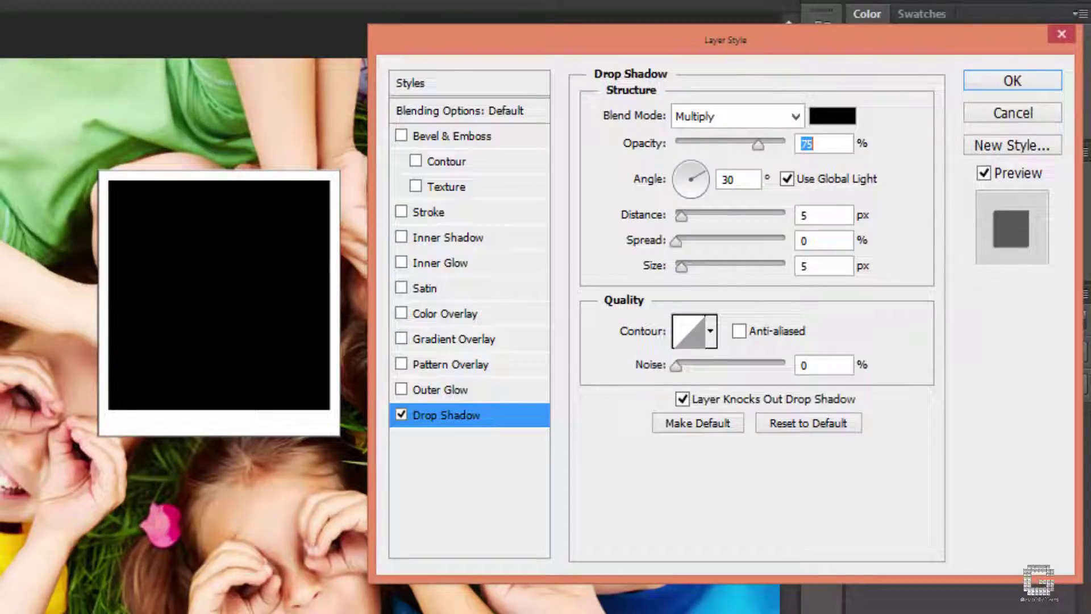
text(40)
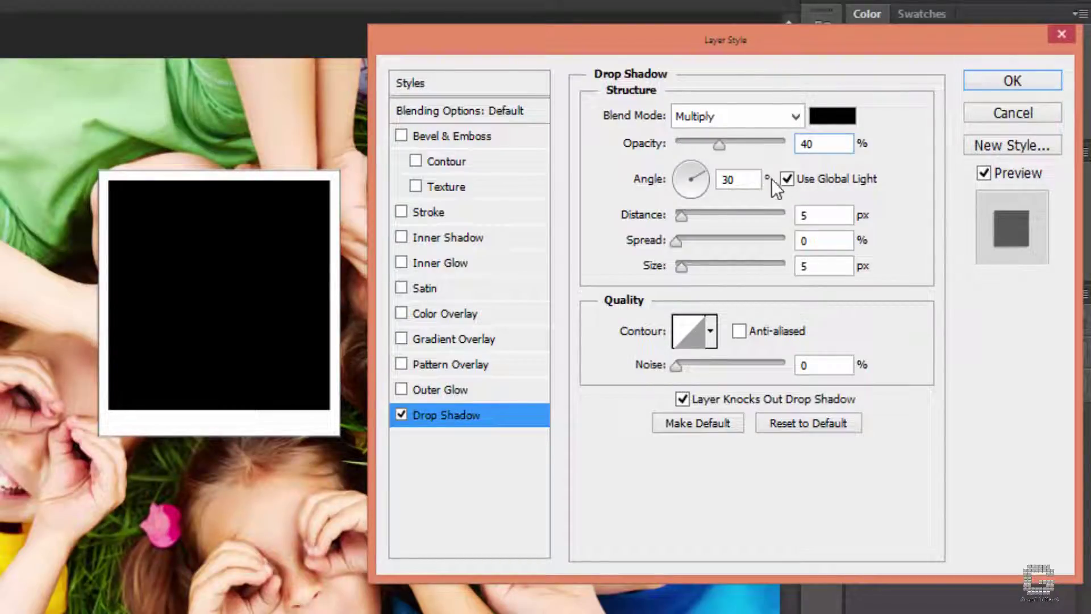
click(752, 182)
double_click(725, 179)
text(135)
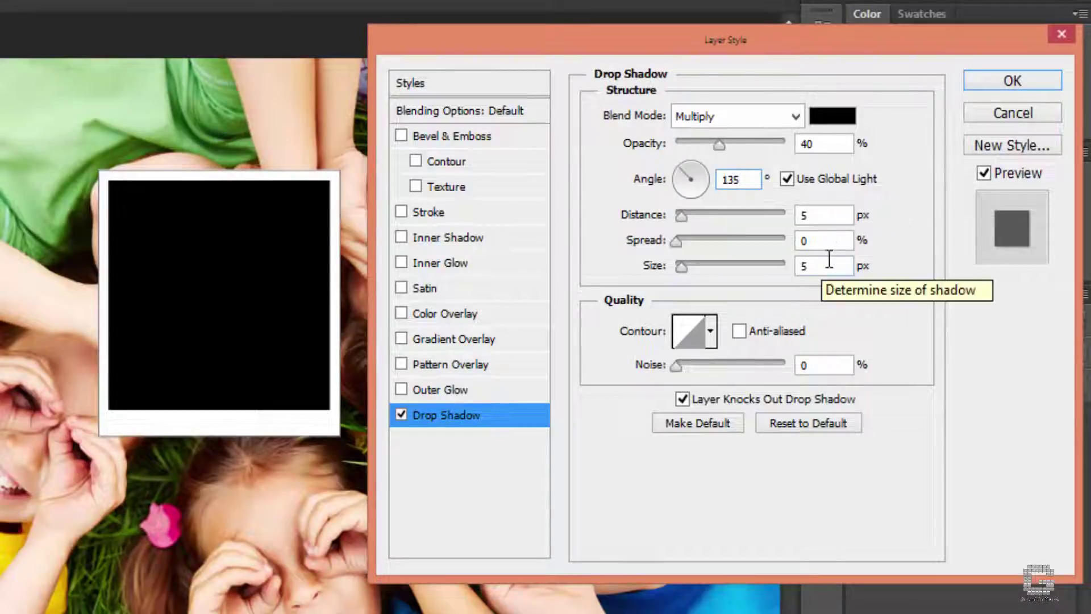
Set the border drop shadow's distance to 15 px and its size to 15 px
double_click(806, 215)
text(15)
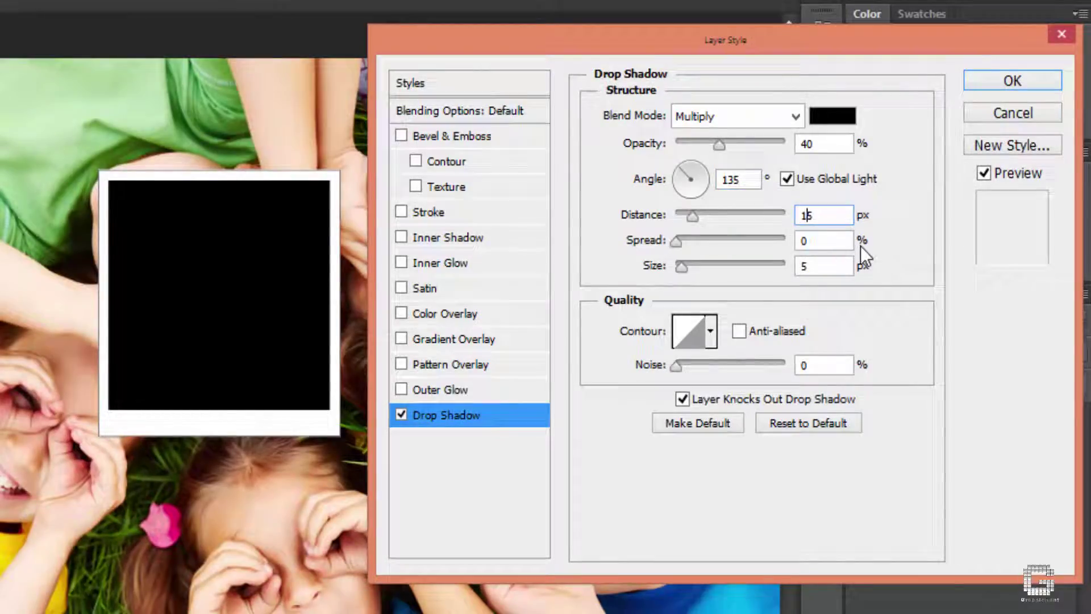
key(Tab)
key(Tab)
text(15)
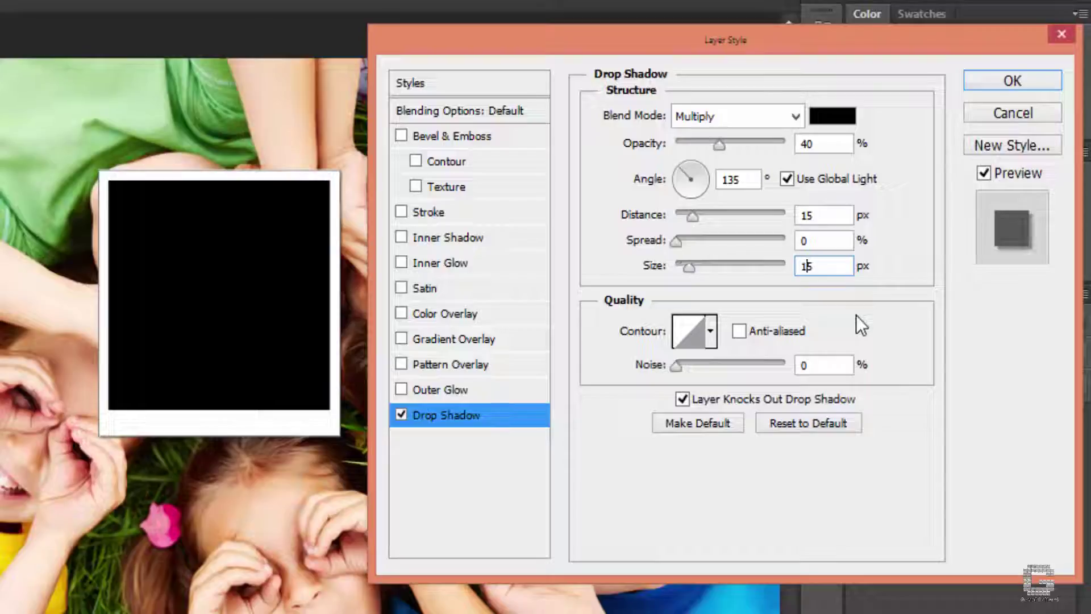
click(764, 45)
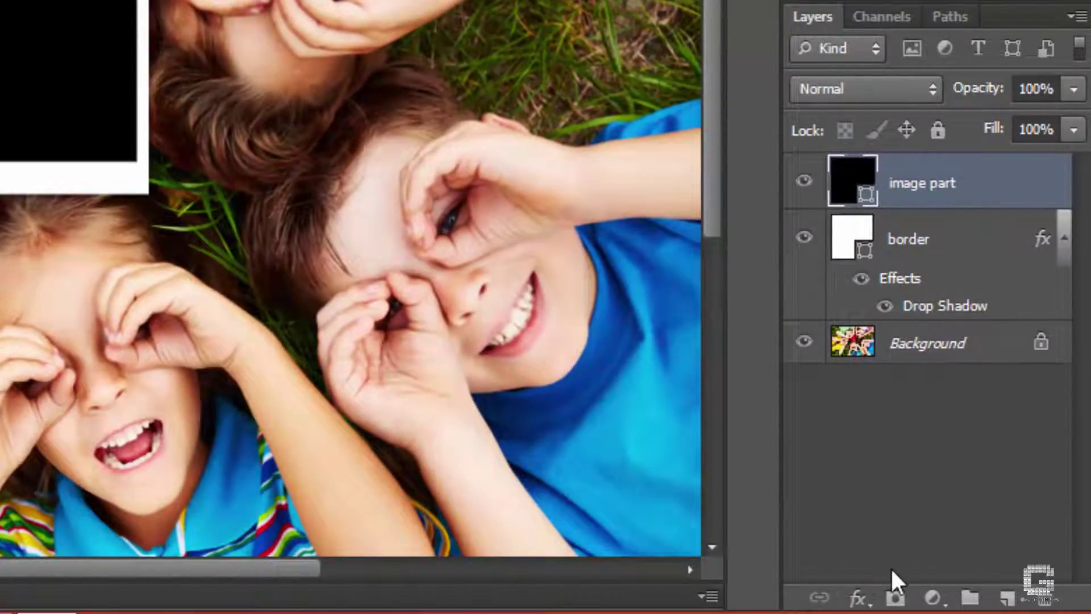
Set the image part layer's fill opacity to 0% and its knockout to Deep in the blending options
click(867, 608)
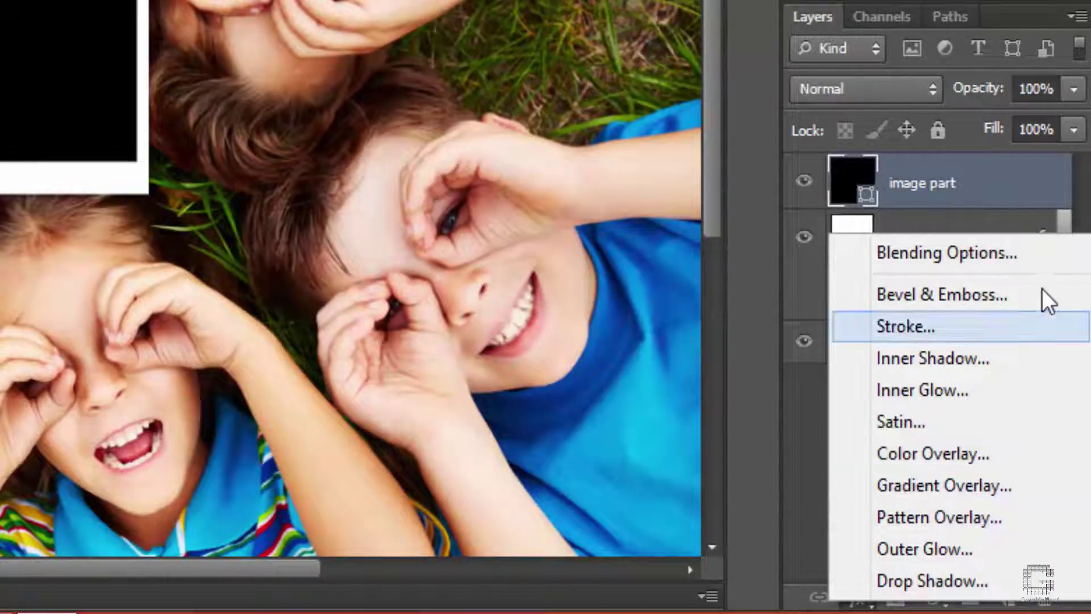
click(1007, 255)
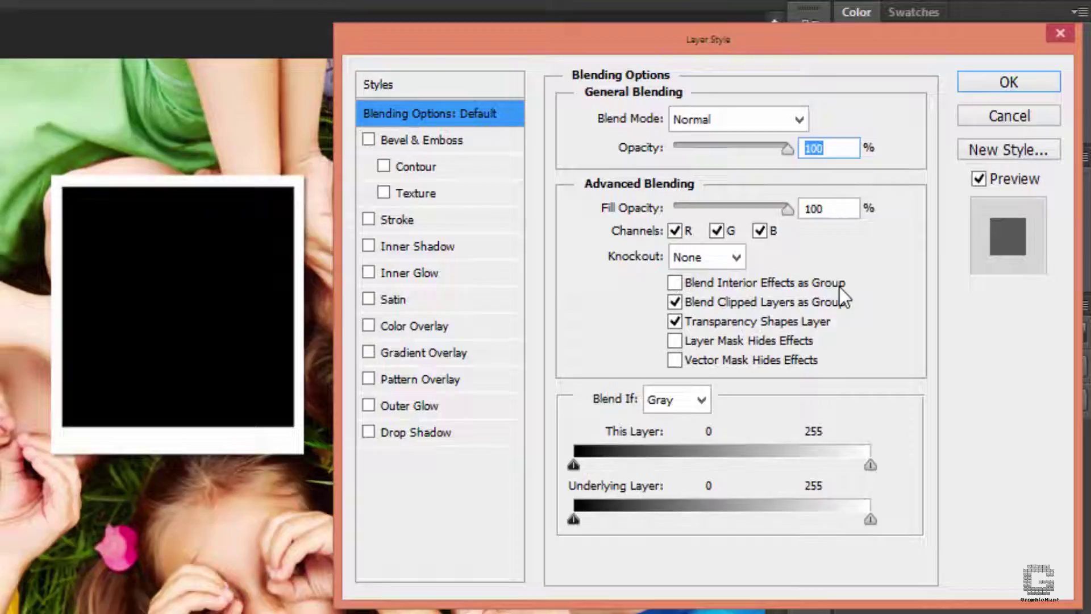
drag(788, 209, 616, 226)
click(732, 257)
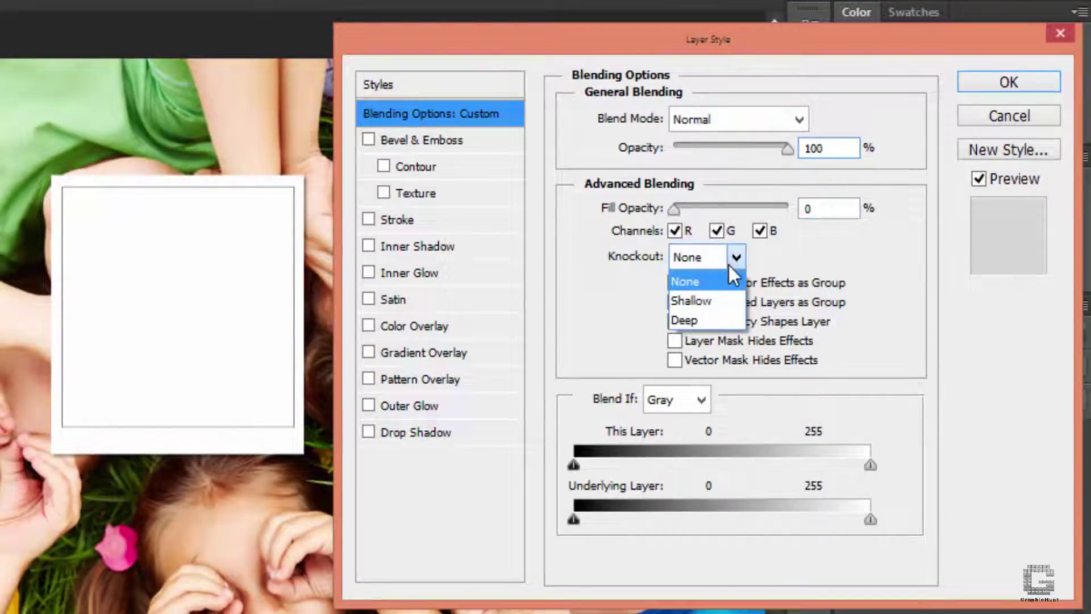
click(711, 316)
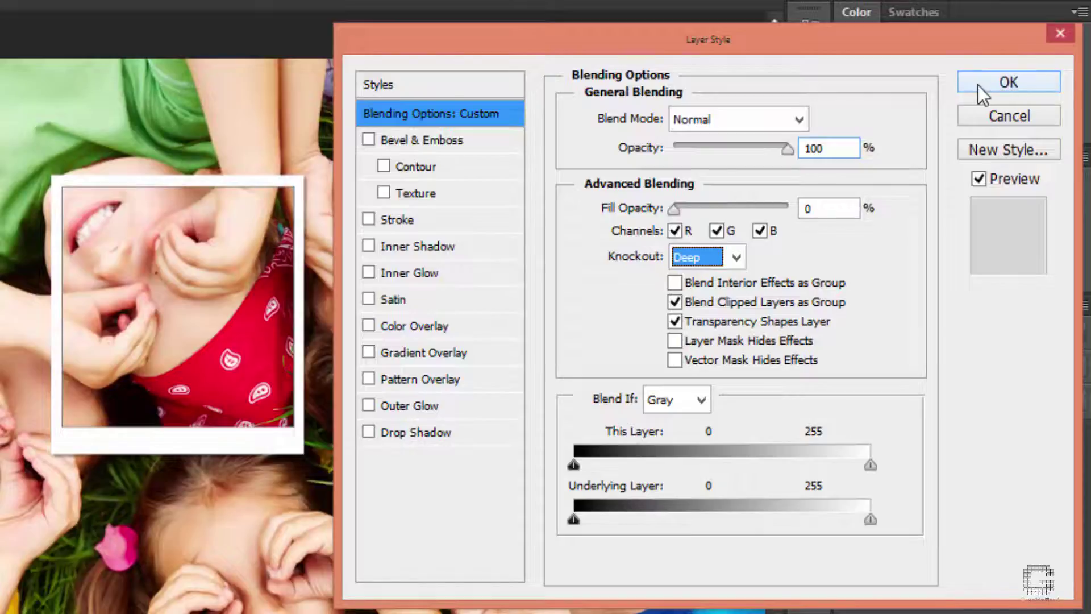
click(1005, 85)
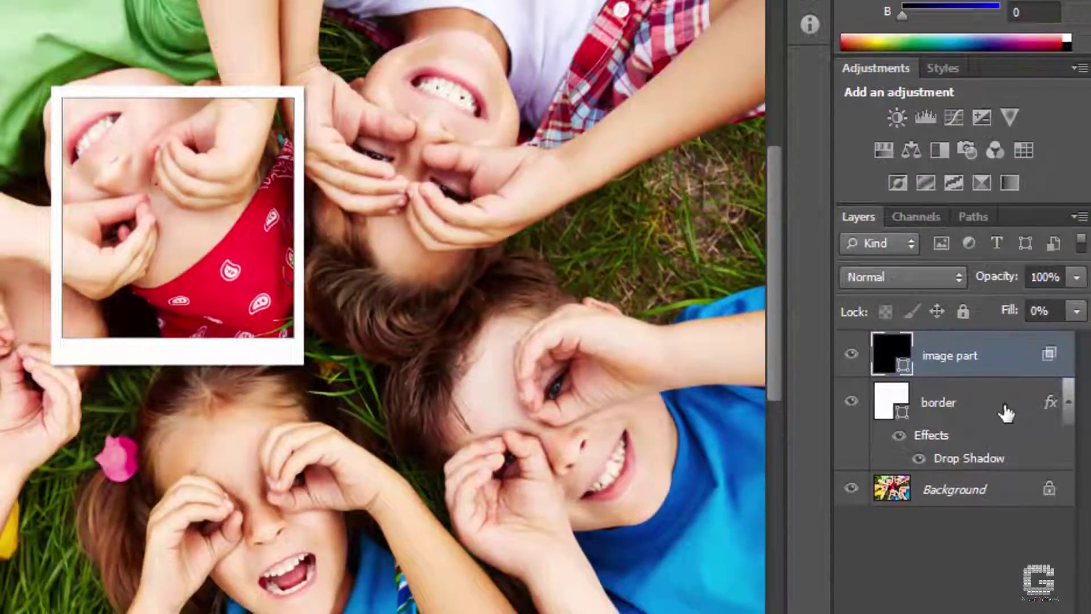
Group the image part and border layers, and name the group Polaroid
shift+click(1003, 409)
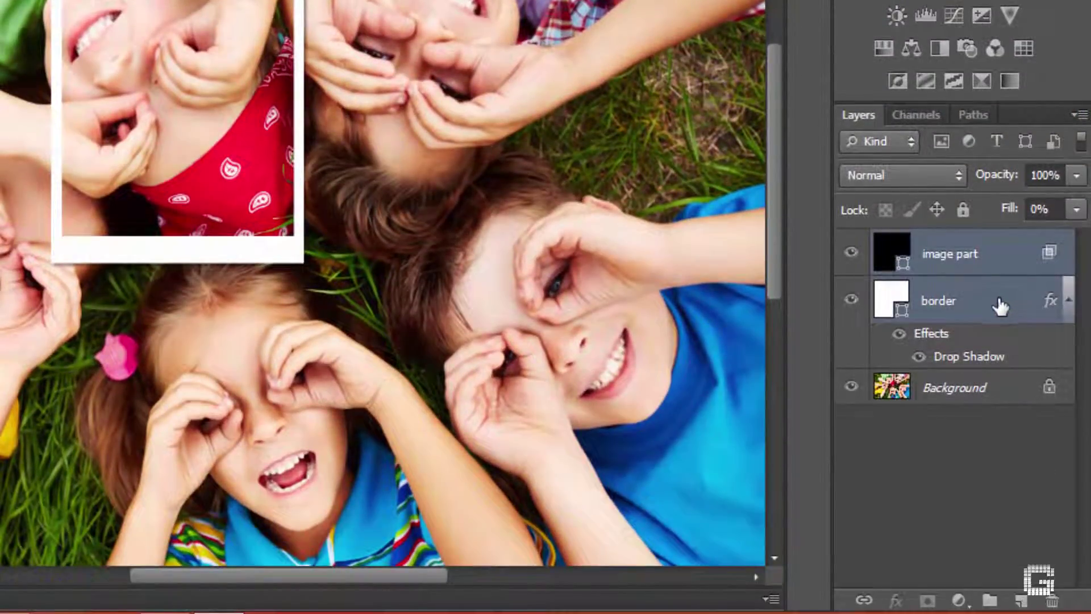
drag(1000, 307, 989, 600)
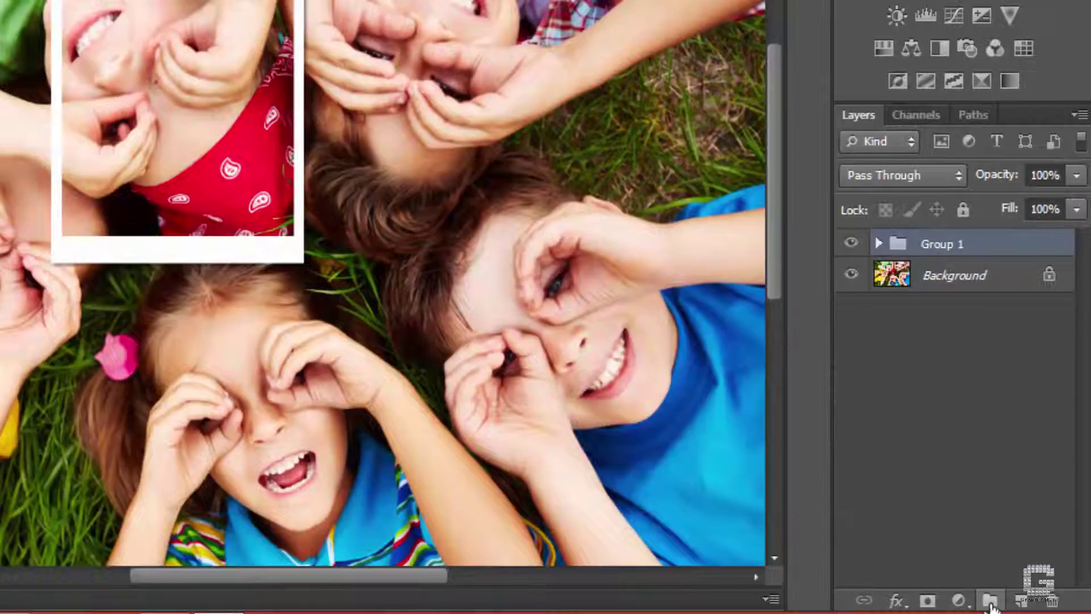
double_click(968, 245)
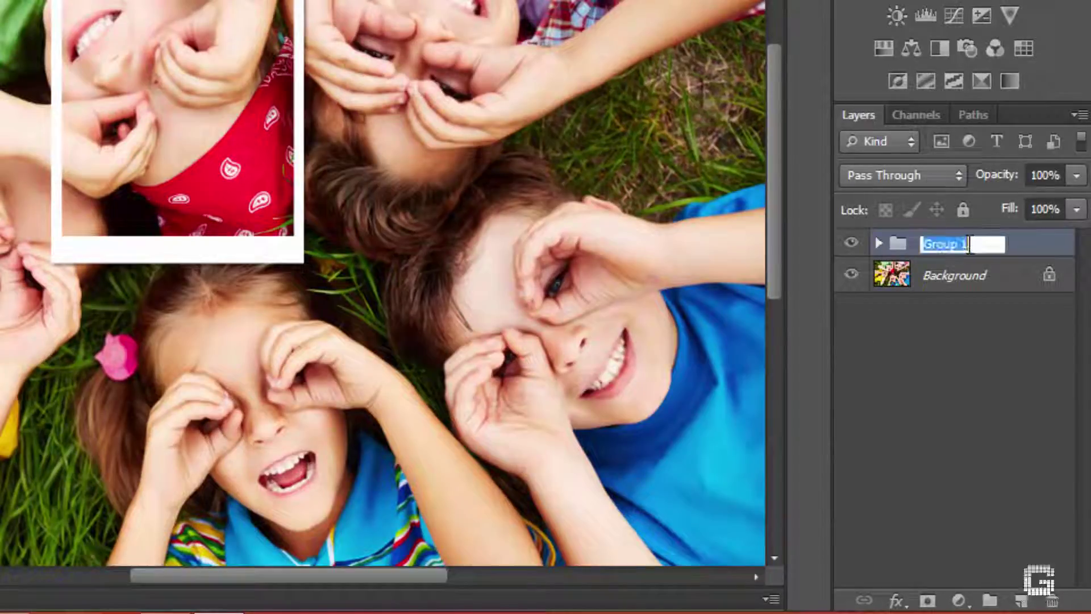
text(Polaroid)
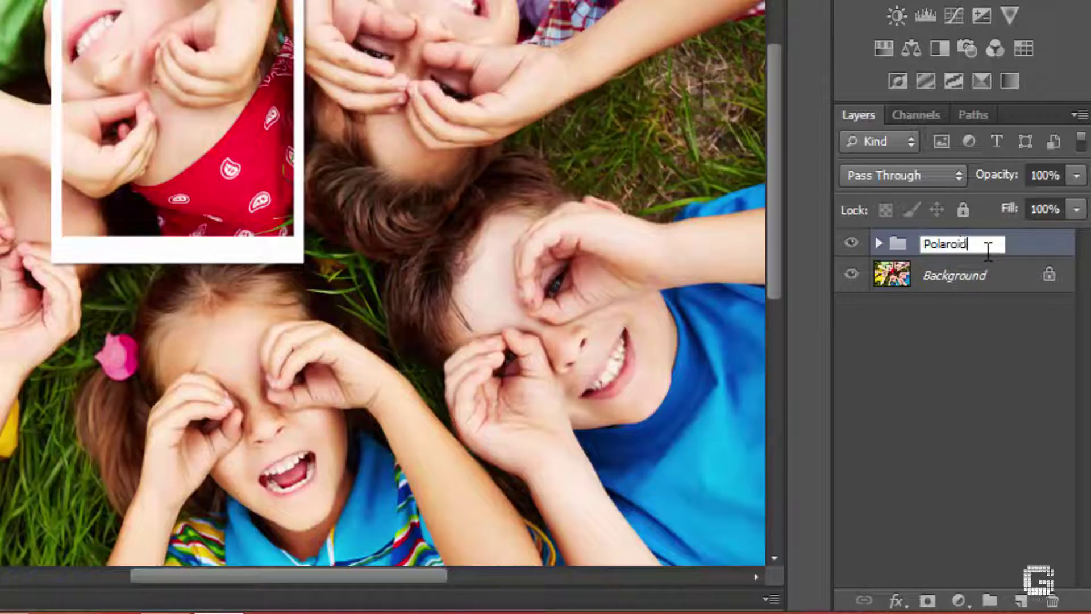
key(Return)
Add a black (000000) Solid Color fill layer directly above the Background layer
click(998, 268)
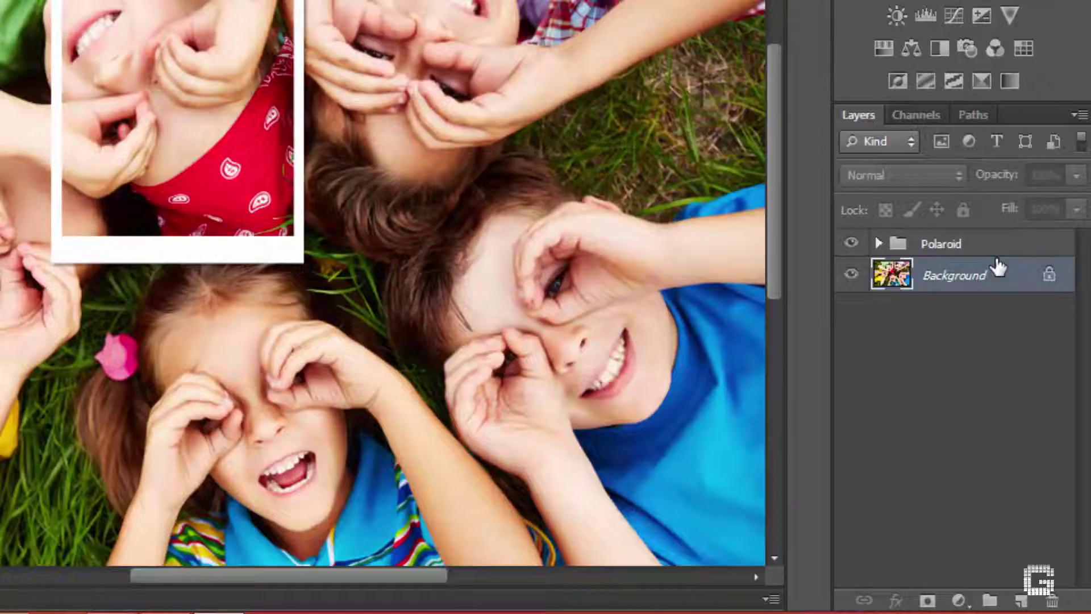
click(959, 600)
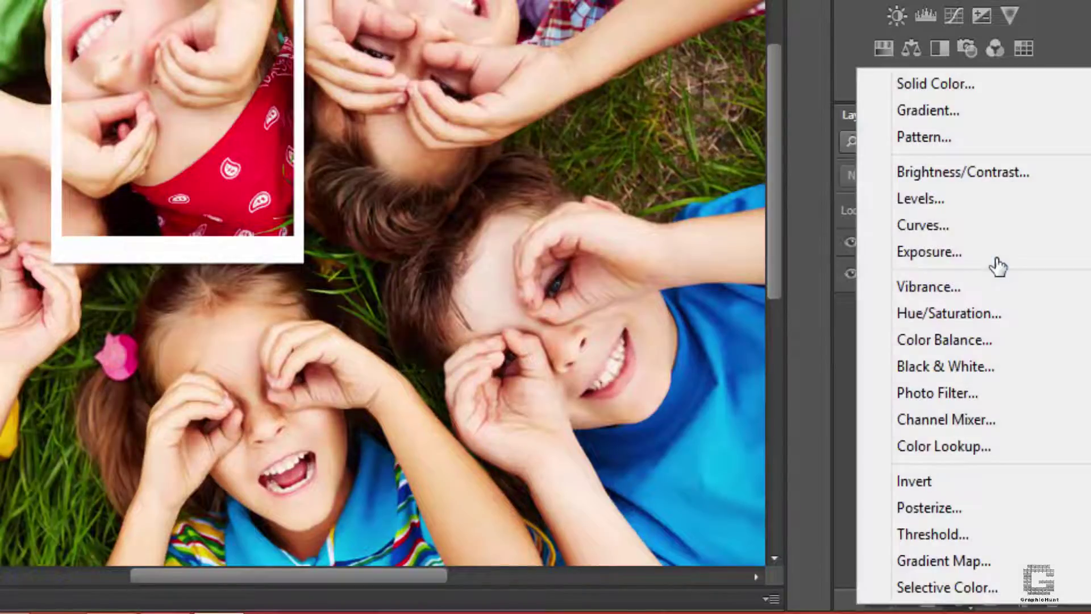
key(Up)
key(Up)
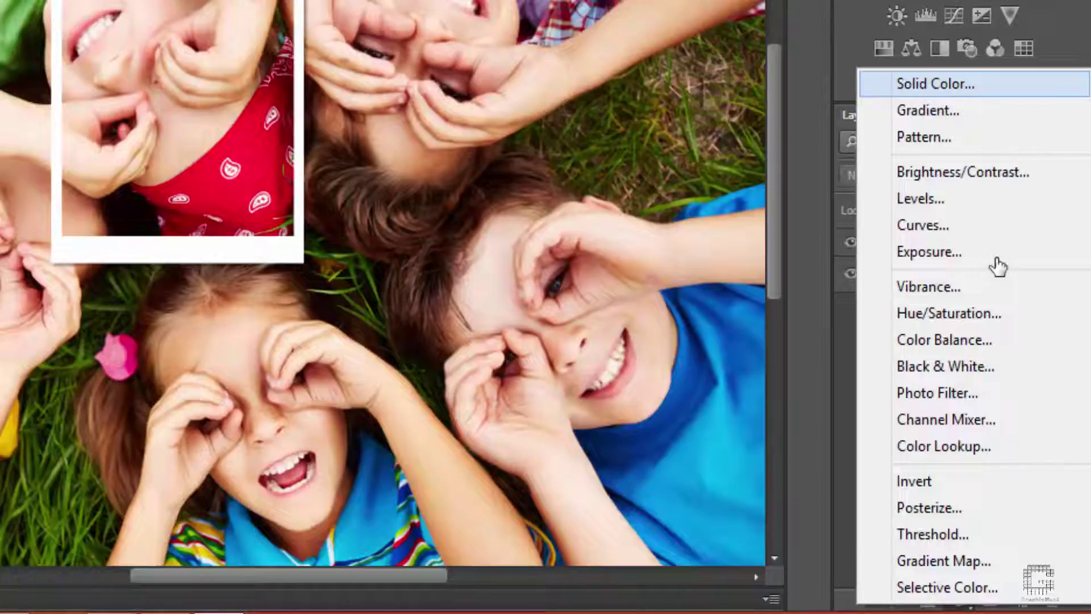
key(Return)
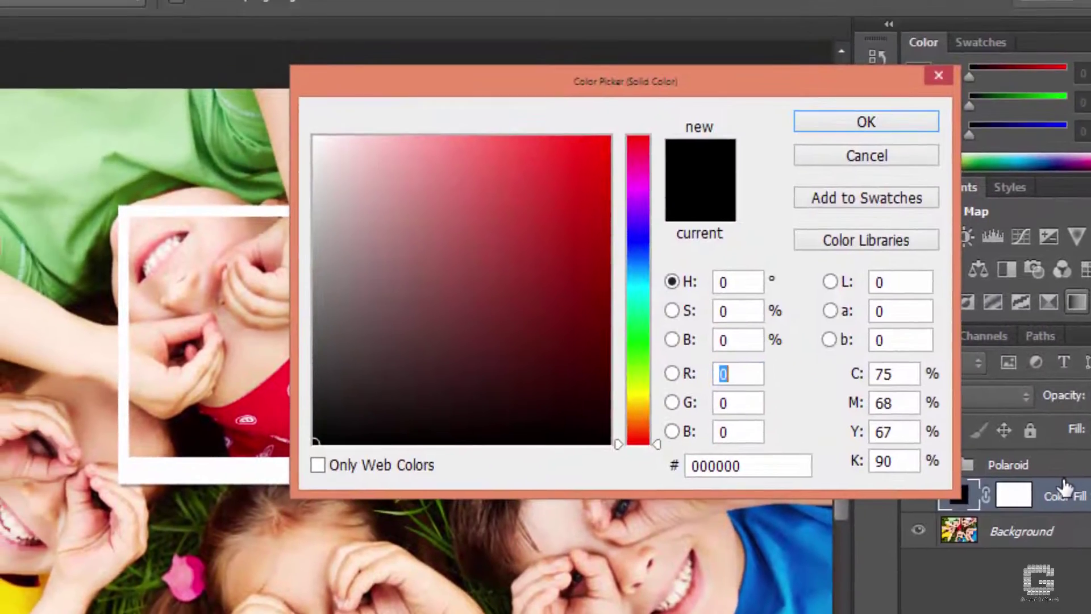
key(Return)
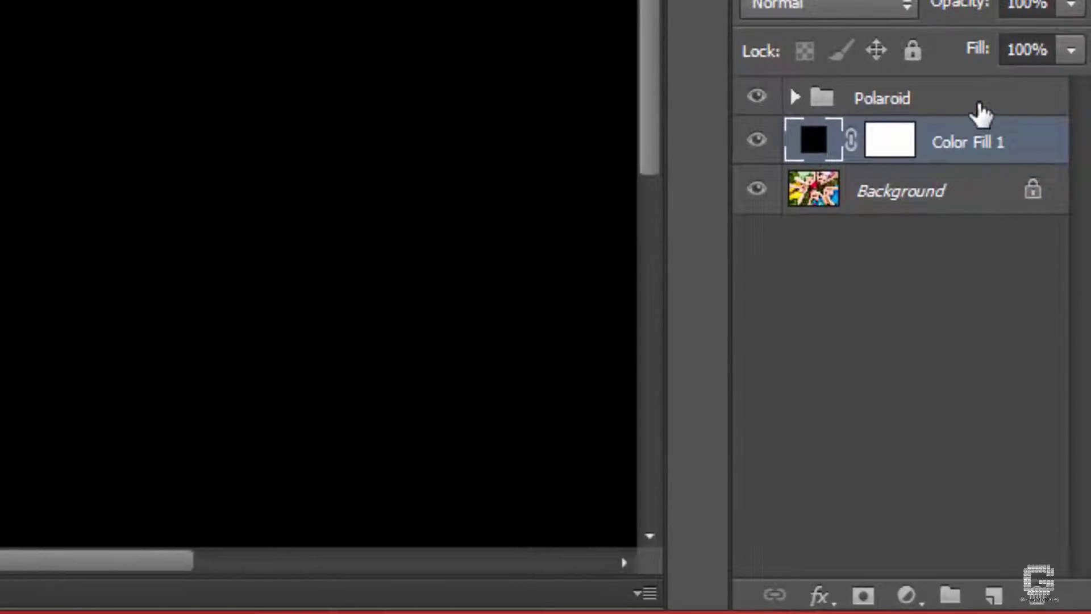
Select the Polaroid group and set the Move tool to auto-select groups and show transform controls
click(980, 112)
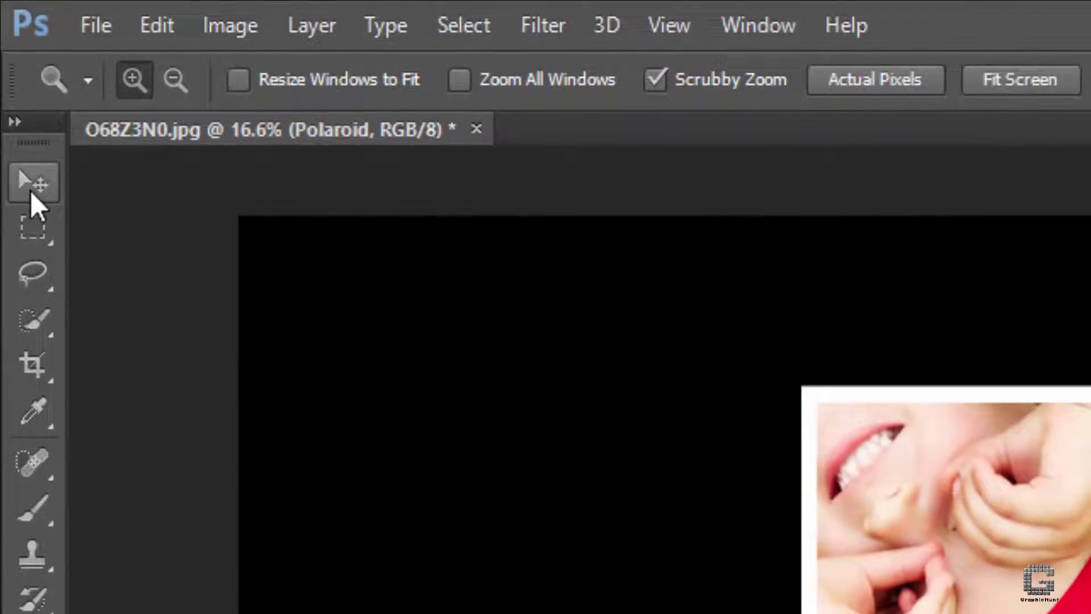
click(29, 190)
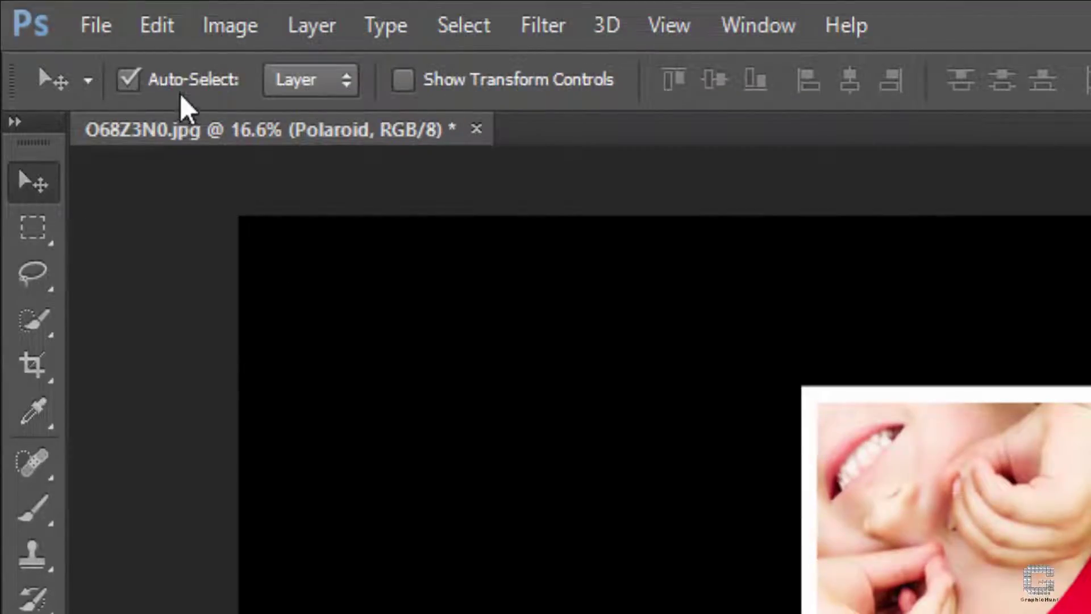
click(346, 81)
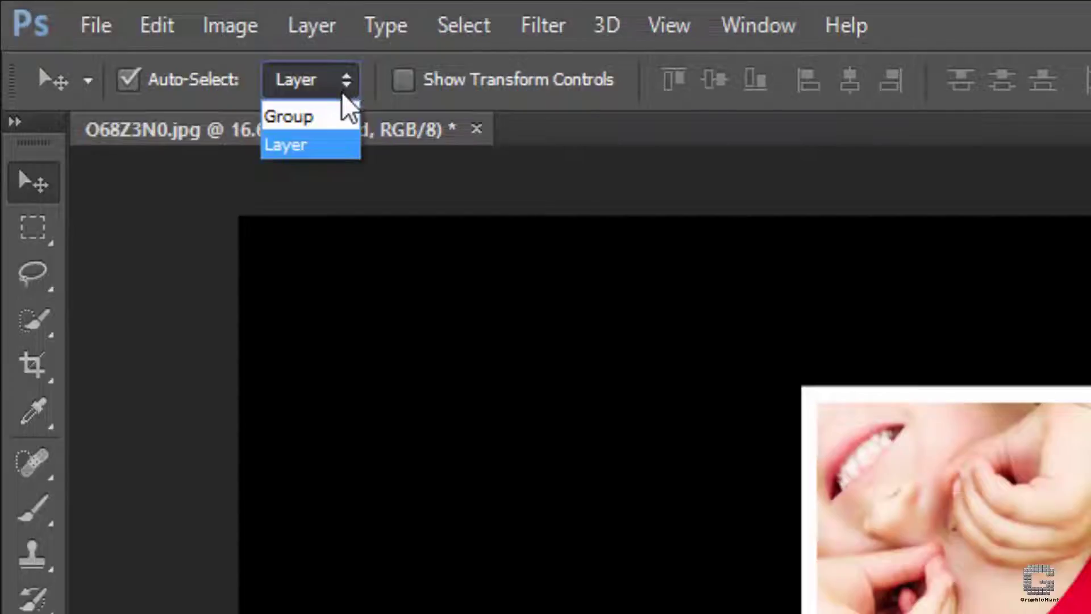
click(325, 120)
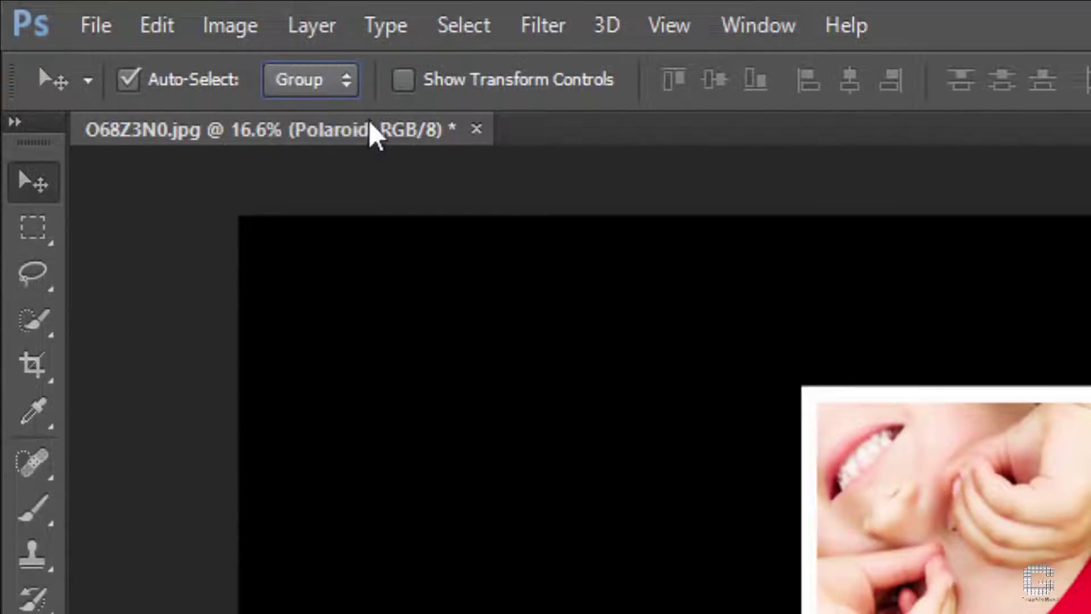
click(409, 90)
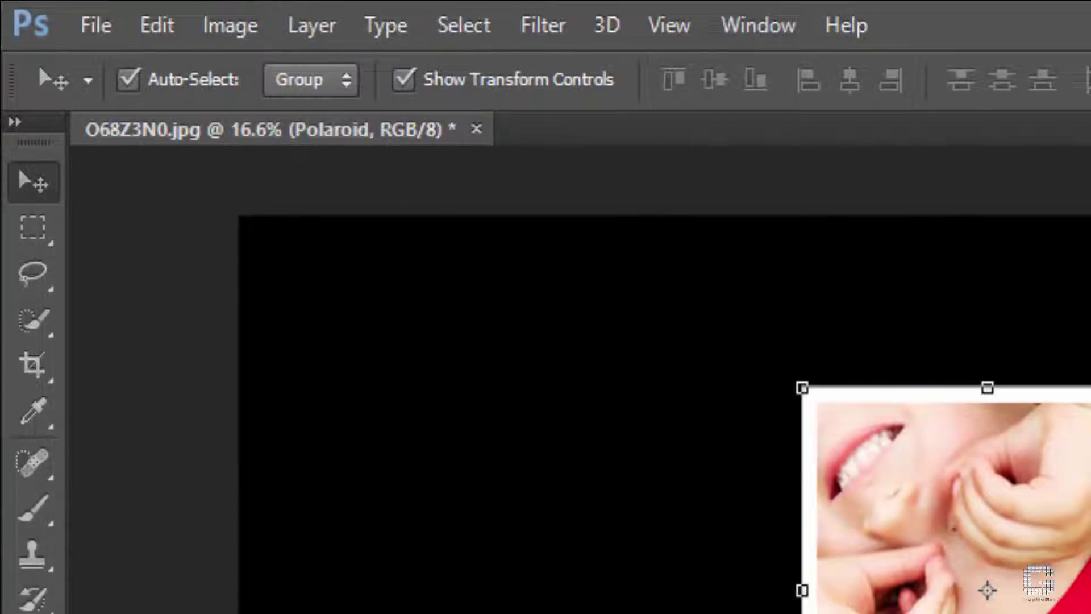
Scale the Polaroid frame to about 96% and position it over the face of the child in the red top
drag(1071, 613, 1043, 608)
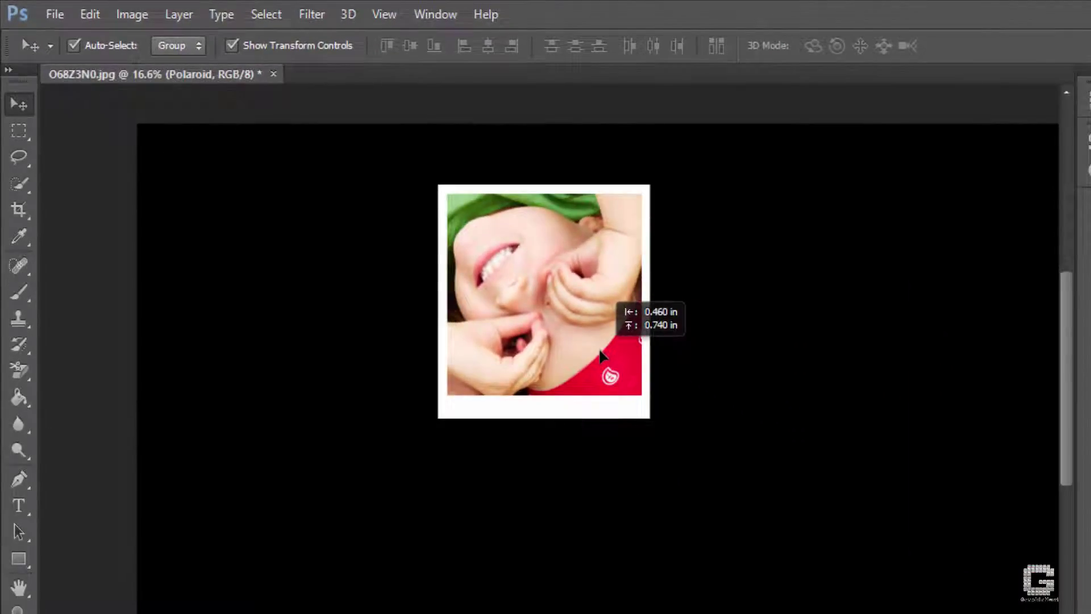
mouse_move(601, 355)
mouse_down()
mouse_move(615, 360)
mouse_move(599, 365)
mouse_up()
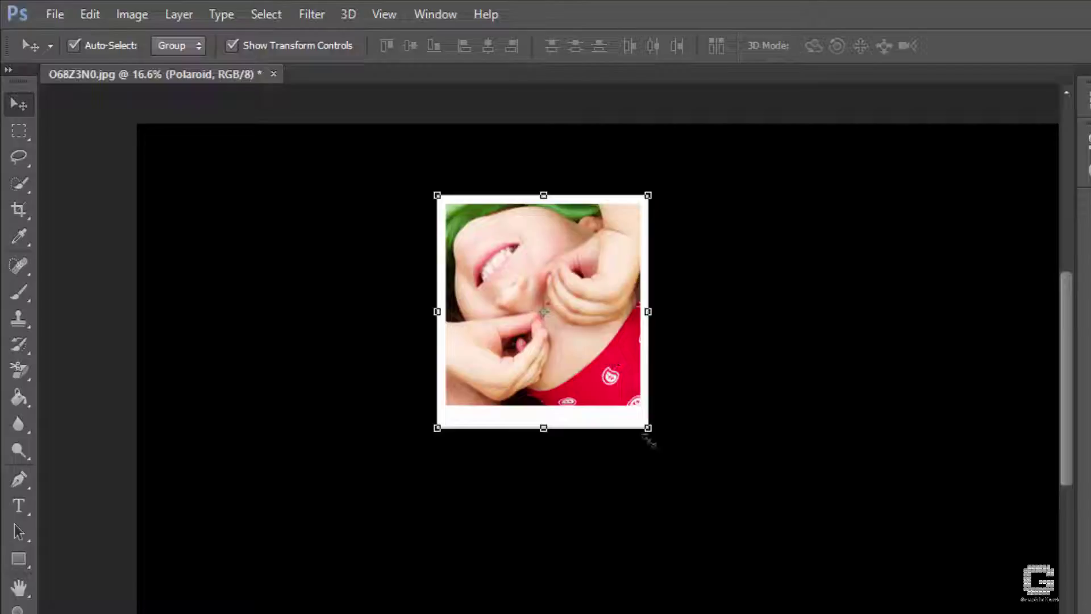
drag(653, 434, 642, 424)
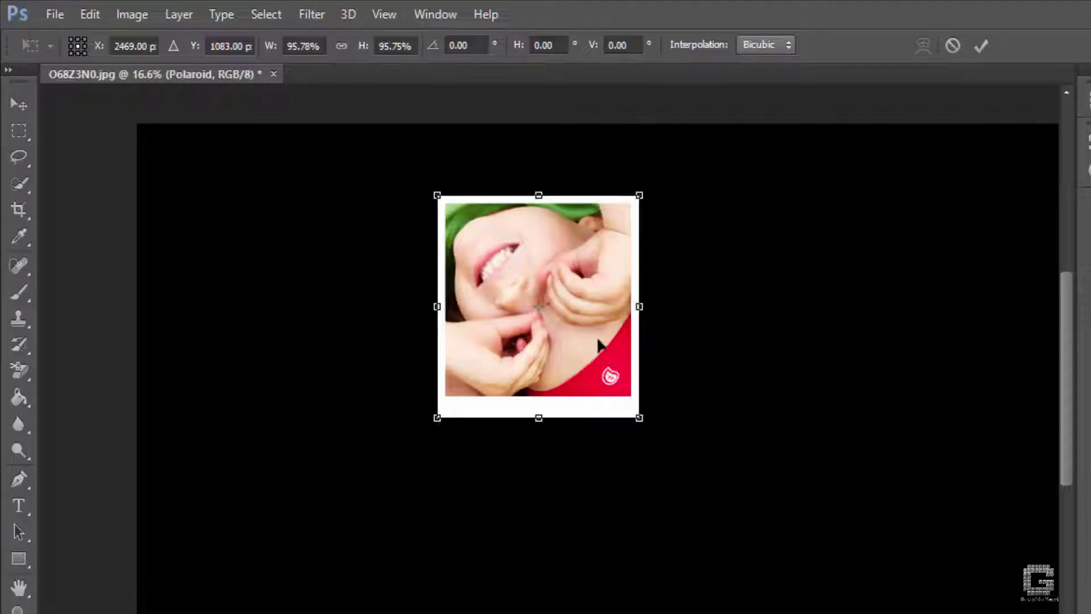
drag(597, 340, 605, 344)
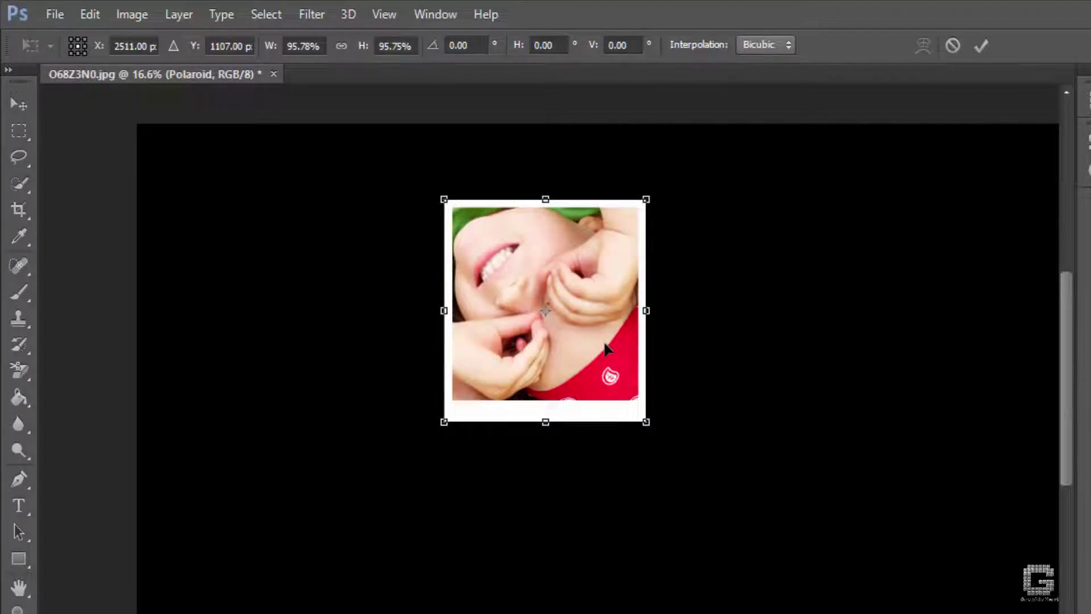
key(Return)
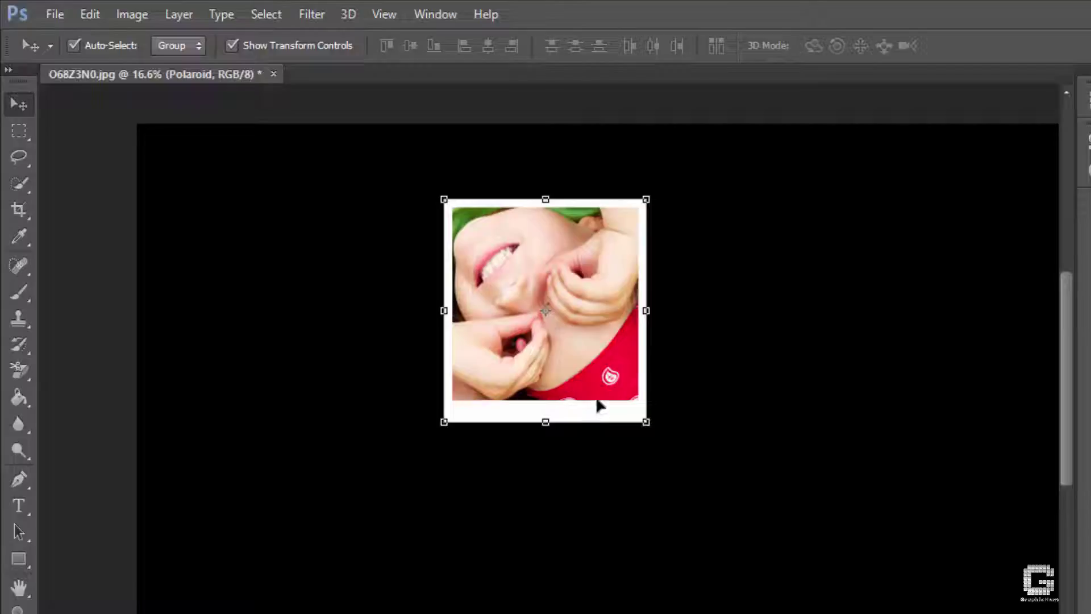
Duplicate the Polaroid frame onto the face of the child in yellow and rotate the copy counterclockwise
key(alt)
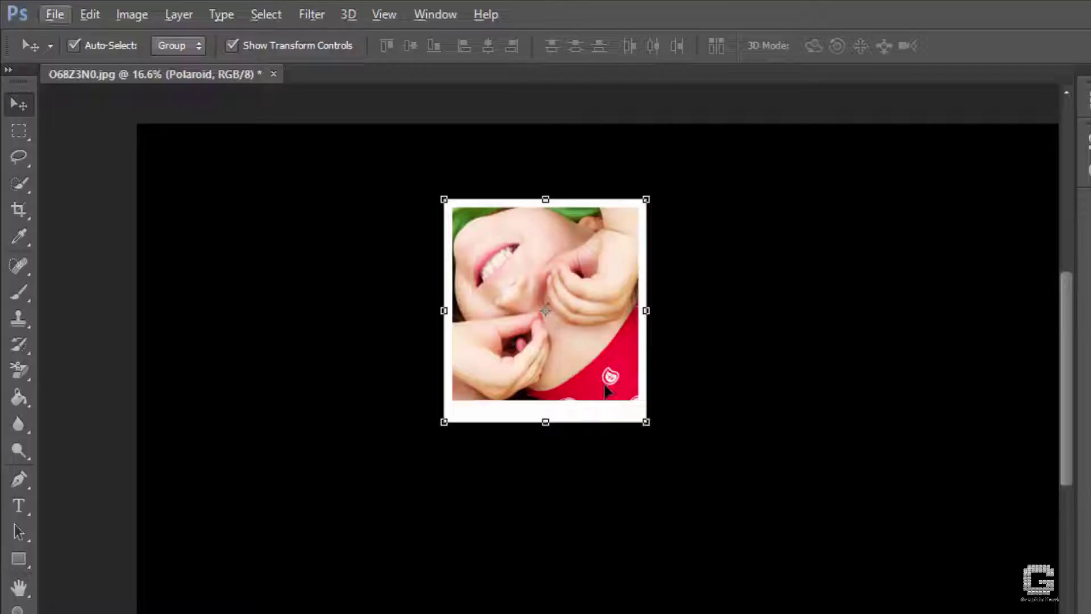
key(alt)
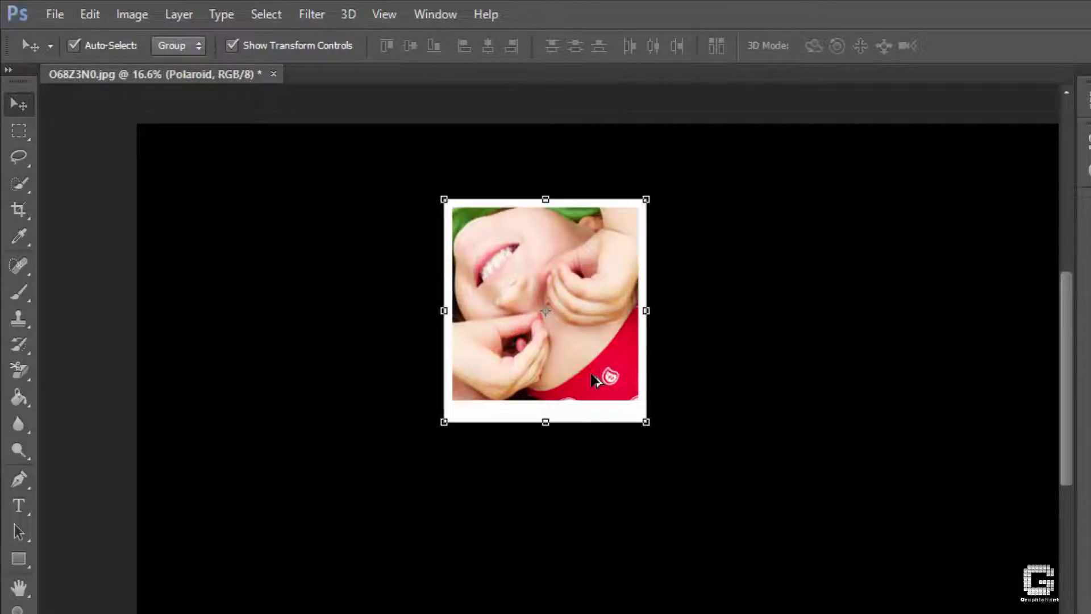
drag(596, 376, 463, 516)
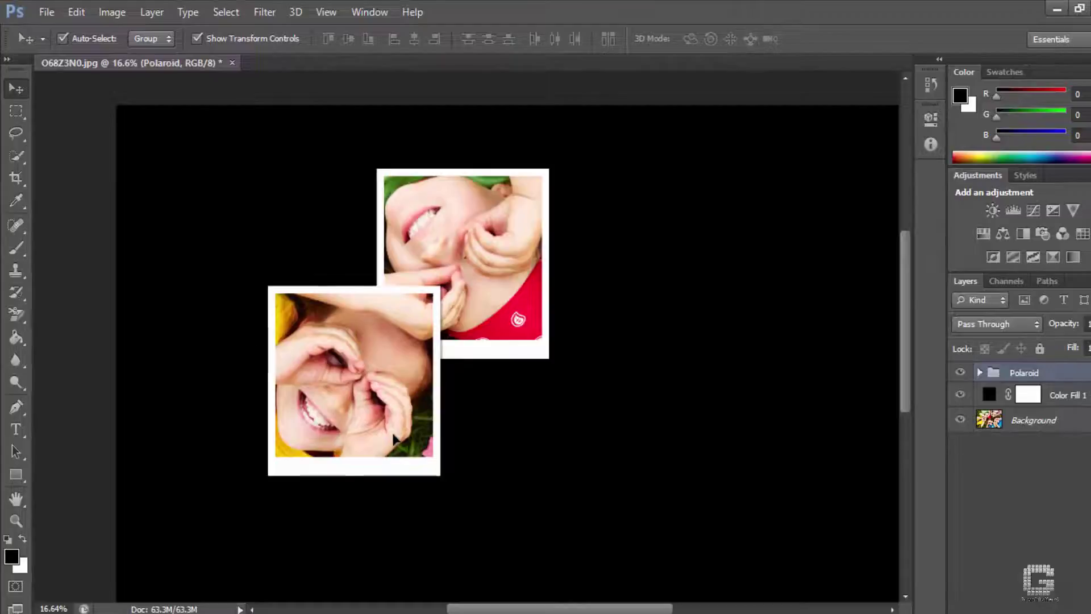
key(ctrl+t)
drag(397, 495, 328, 502)
Duplicate the frame onto the face of the laughing girl below and rotate the copy clockwise to tilt it
drag(409, 415, 617, 474)
key(Return)
key(ctrl+t)
drag(661, 335, 556, 326)
Duplicate the frame onto the face of the boy in blue, then rotate the copy by -74.70° and scale it to 116.20%
drag(550, 421, 799, 377)
key(Return)
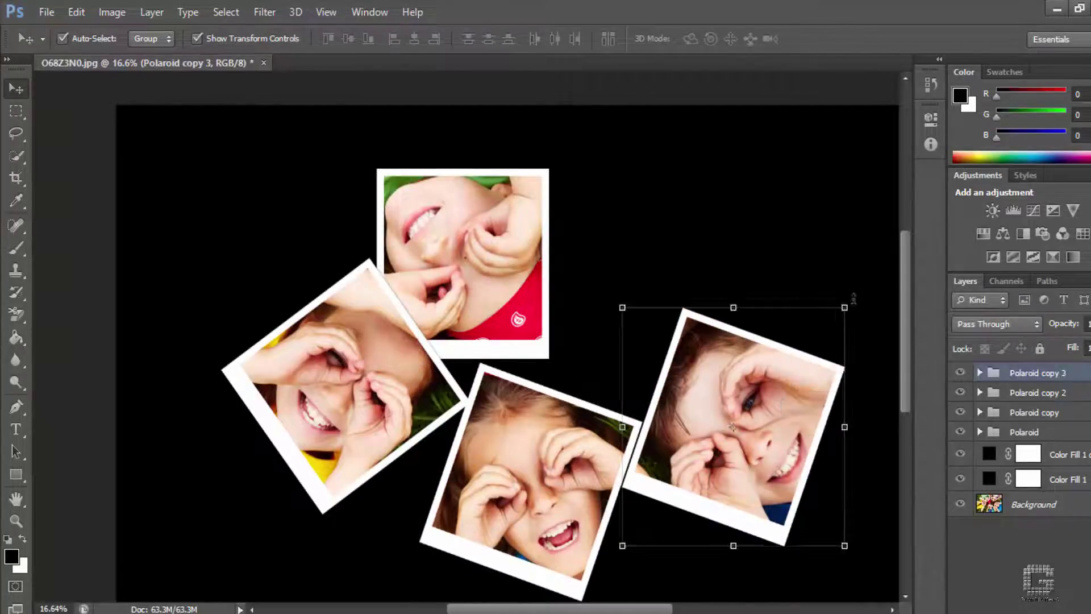
drag(853, 297, 641, 276)
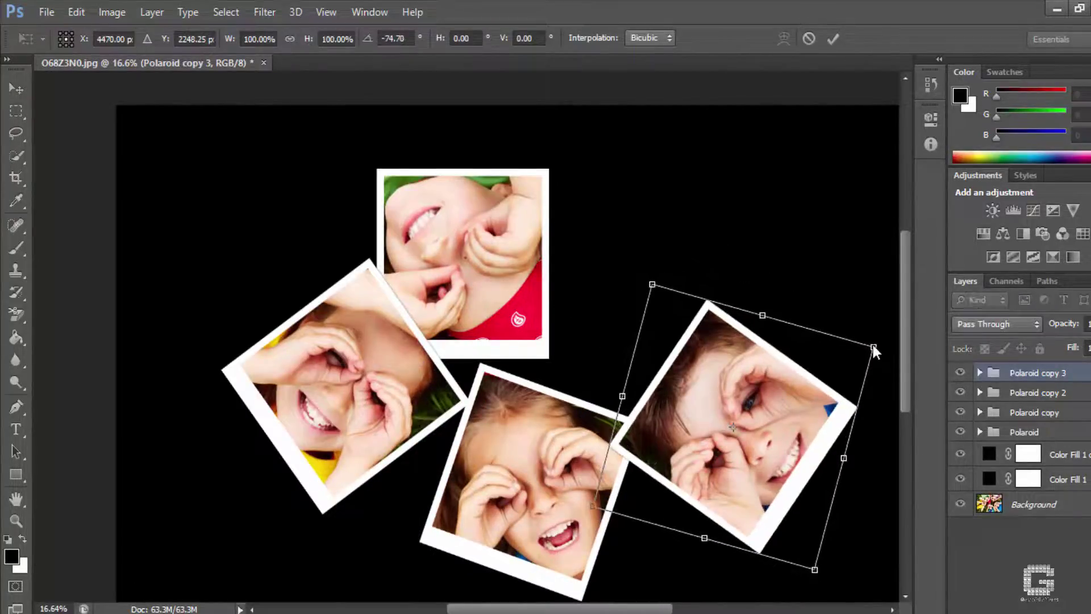
drag(873, 347, 896, 331)
drag(824, 404, 828, 402)
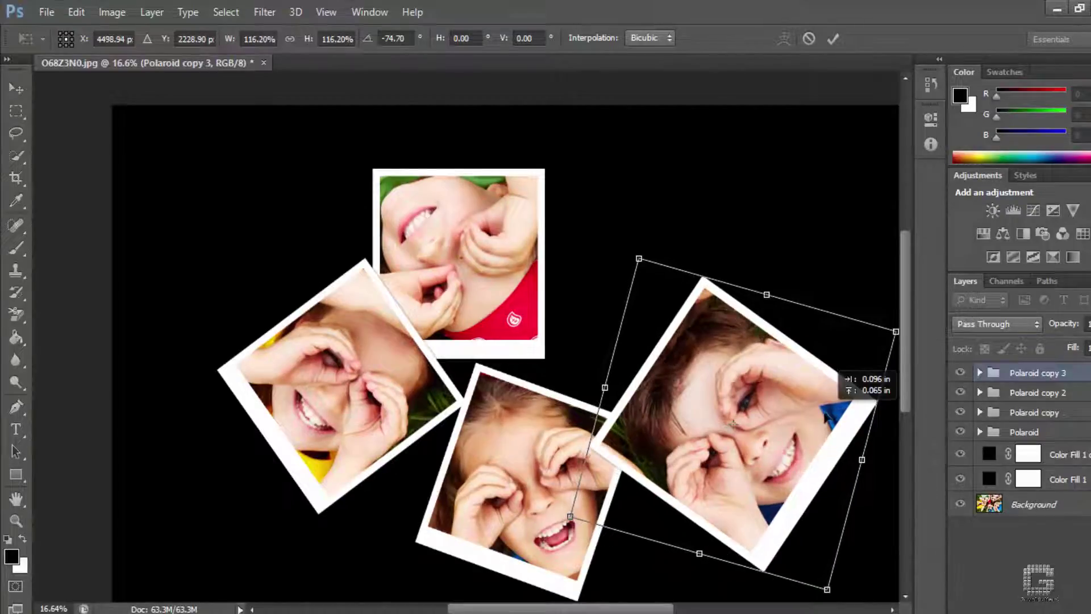
key(Return)
Duplicate the enlarged frame onto the upside-down boy's face near the photo's upper edge, and rotate the copy to fit
drag(761, 379, 673, 212)
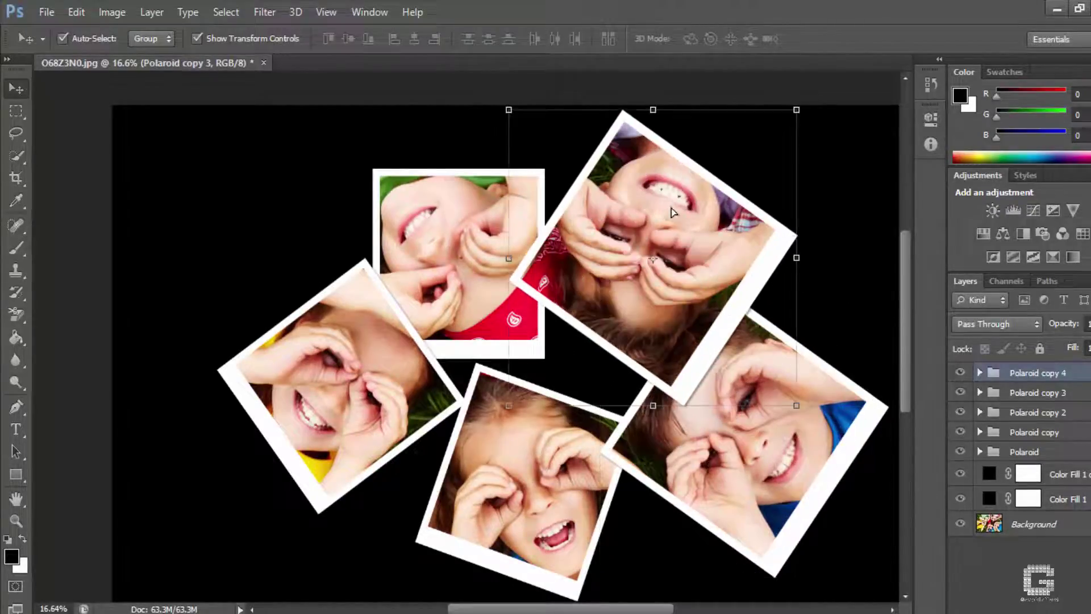
drag(807, 416, 785, 150)
drag(737, 290, 733, 282)
key(Return)
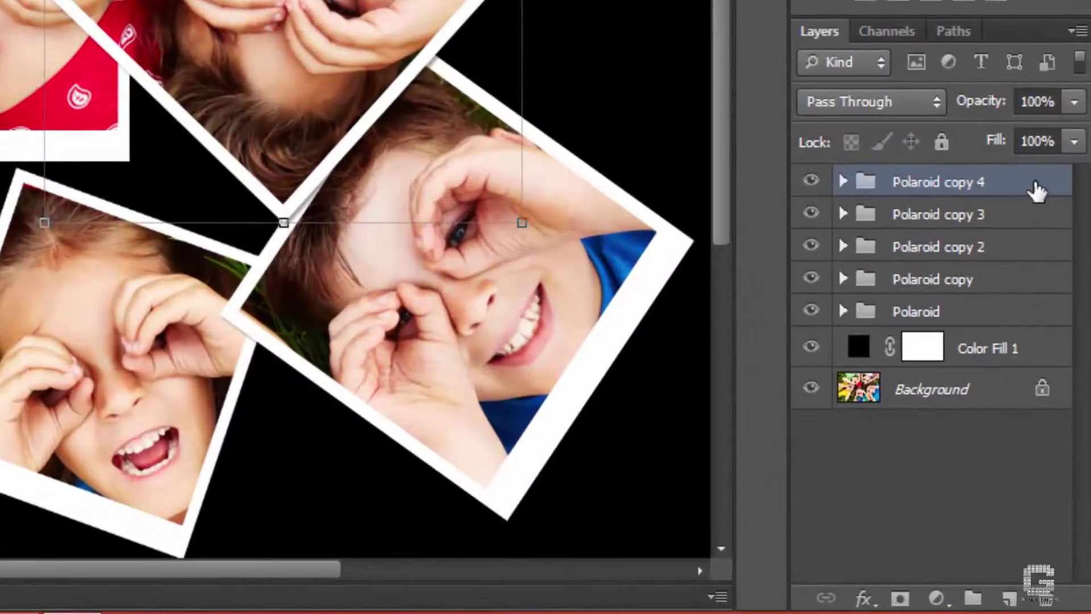
Duplicate the Polaroid copy 4 group beneath the Polaroid group and rename the duplicate "Polaroid background"
drag(1042, 243, 1009, 600)
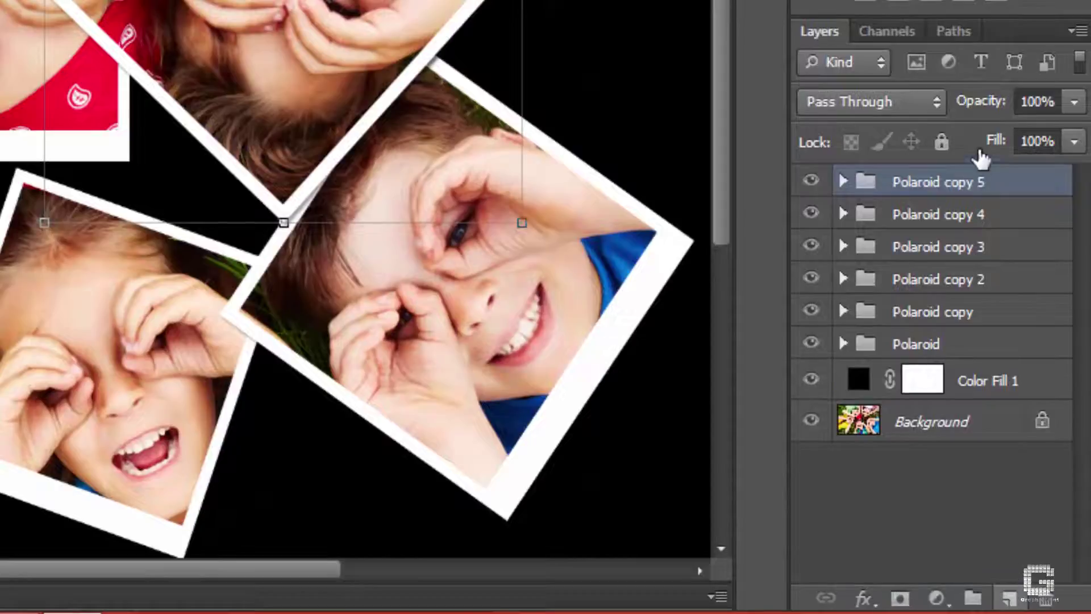
drag(1006, 198, 998, 372)
double_click(965, 343)
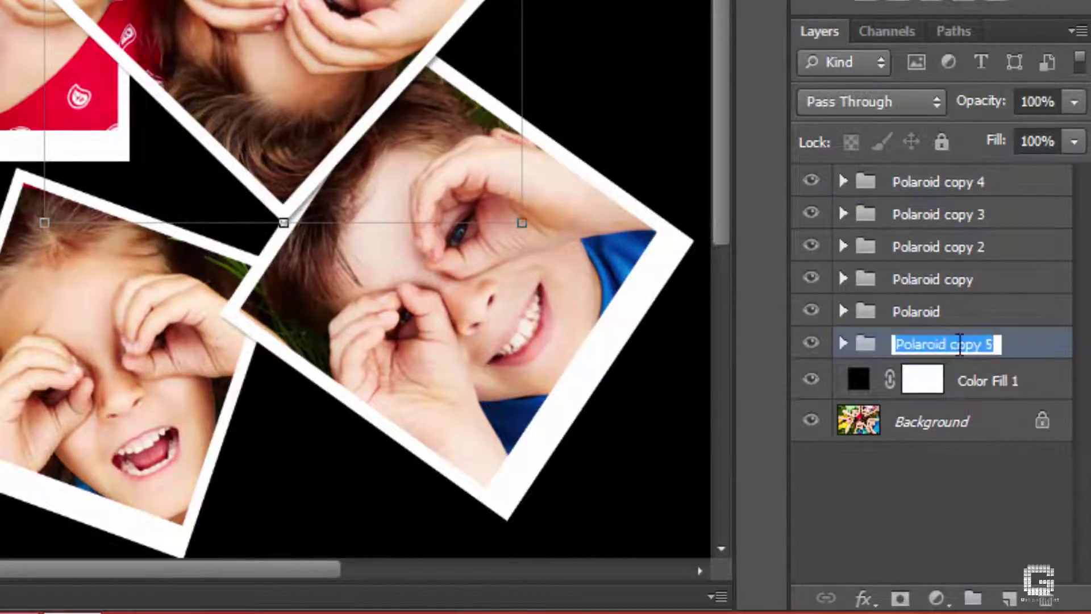
drag(950, 345, 993, 344)
text(backgr)
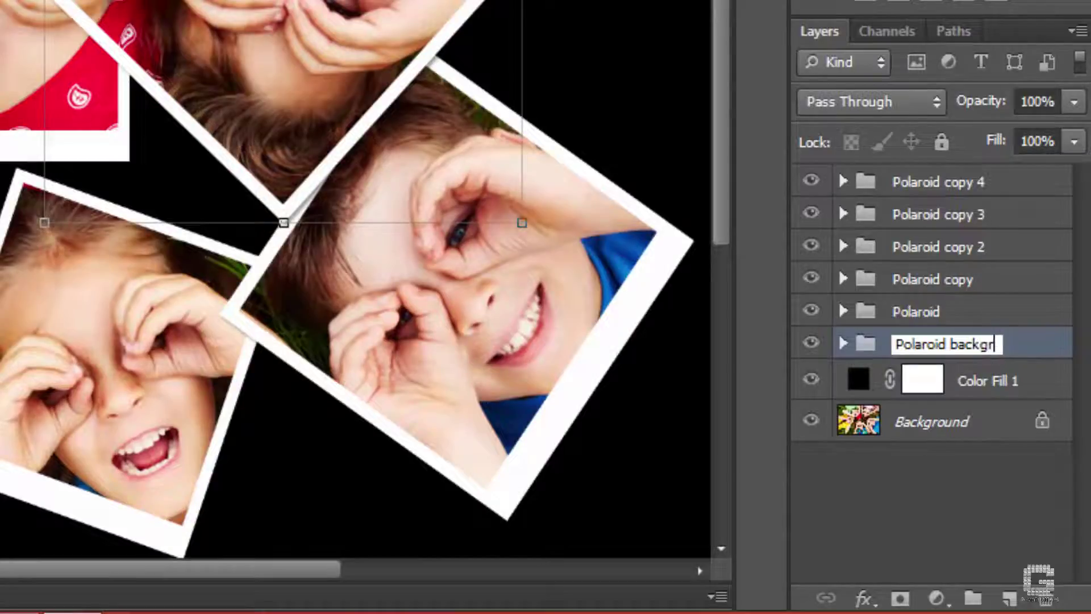
text(ound)
key(Return)
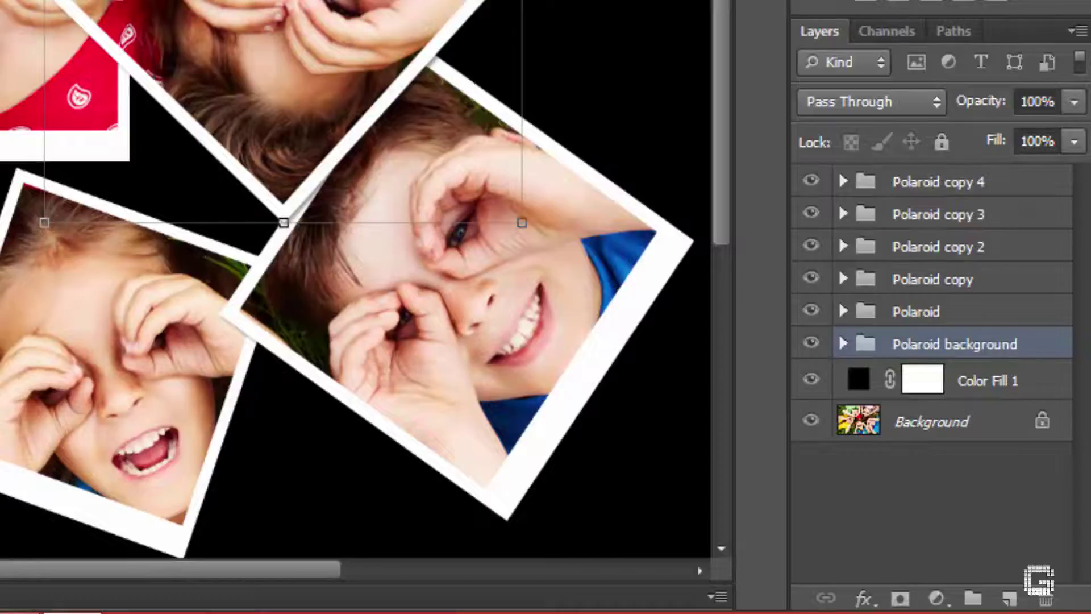
Group the five foreground Polaroid groups, Polaroid through Polaroid copy 4, into a single group and lock it
click(969, 314)
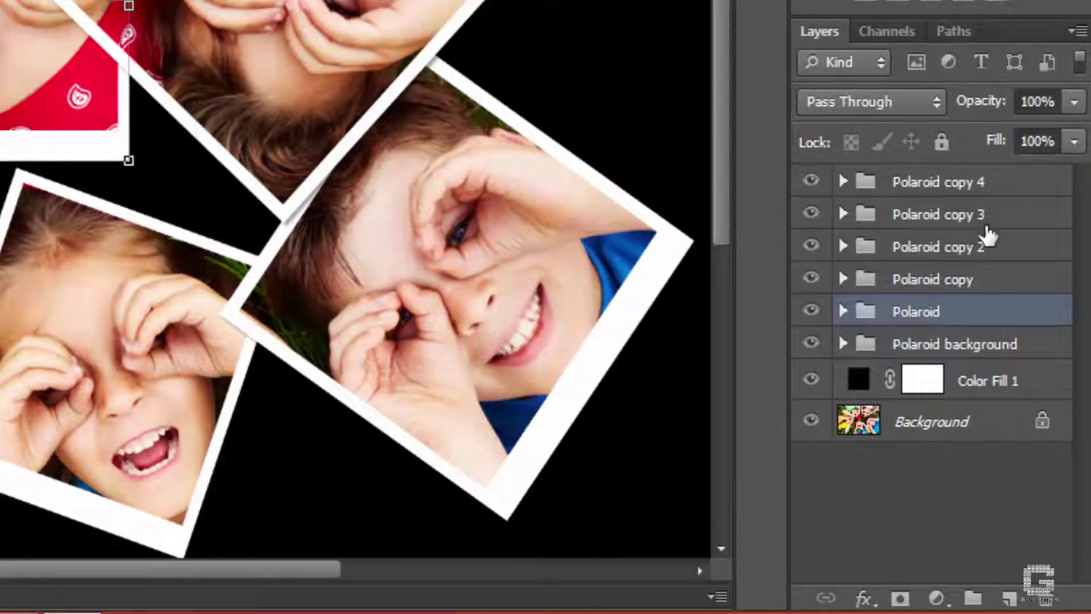
shift+click(1004, 188)
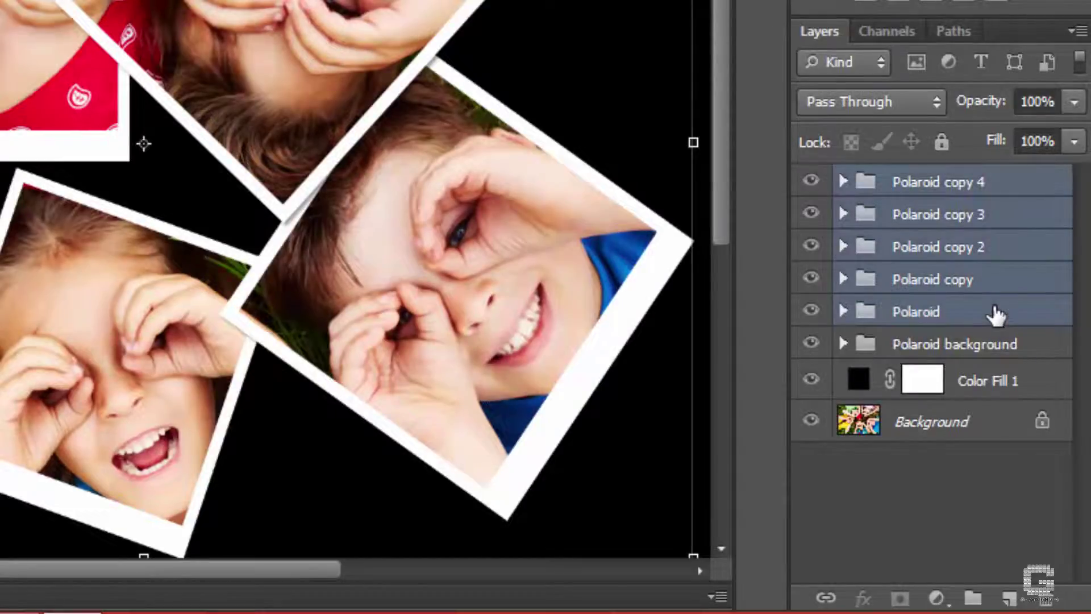
drag(995, 316, 977, 597)
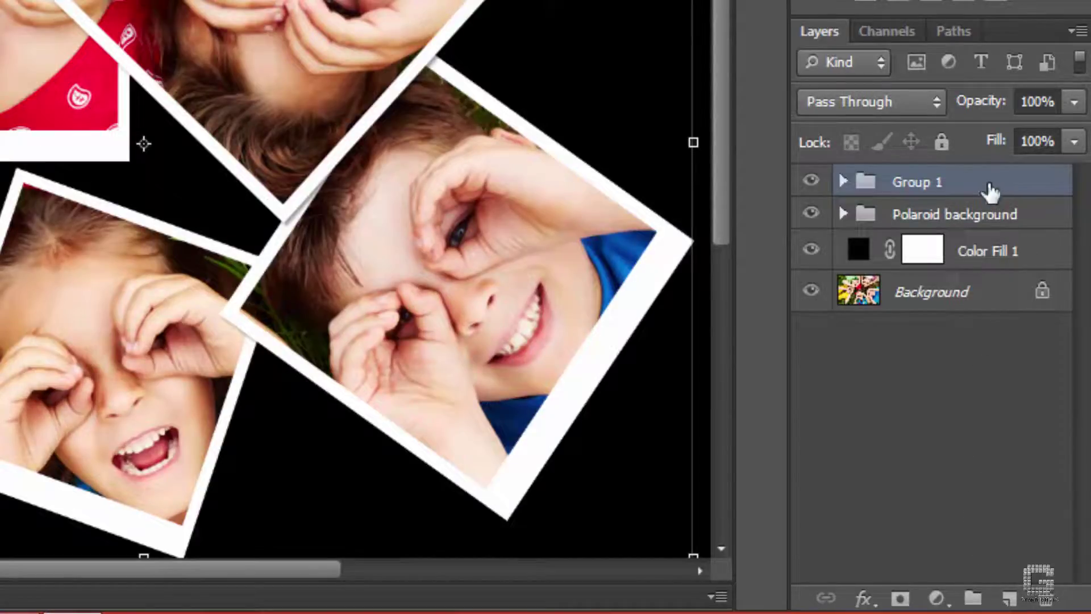
click(941, 142)
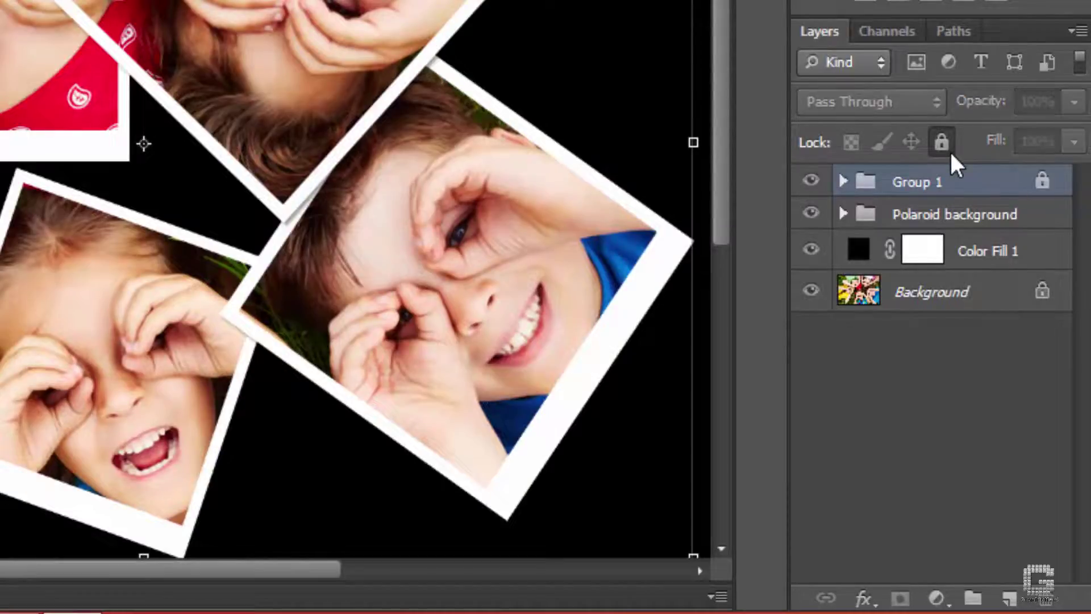
Move the Polaroid background group behind the red-clad child's frame over the green shirt, scaling it to about 69.6% and rotating it about 141°
click(982, 216)
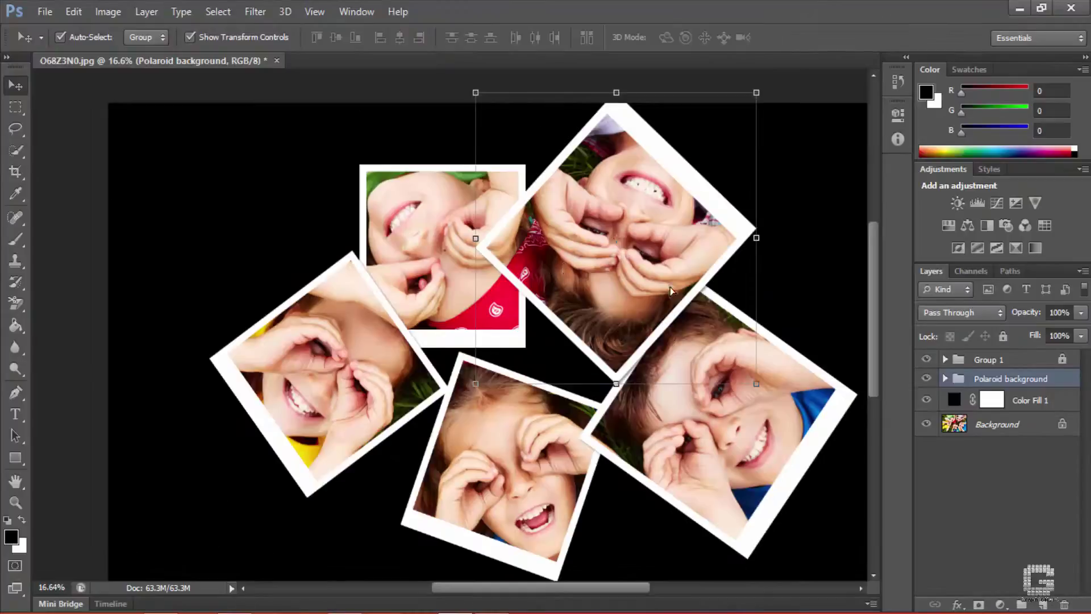
drag(398, 76, 162, 101)
drag(614, 108, 565, 164)
drag(335, 173, 230, 412)
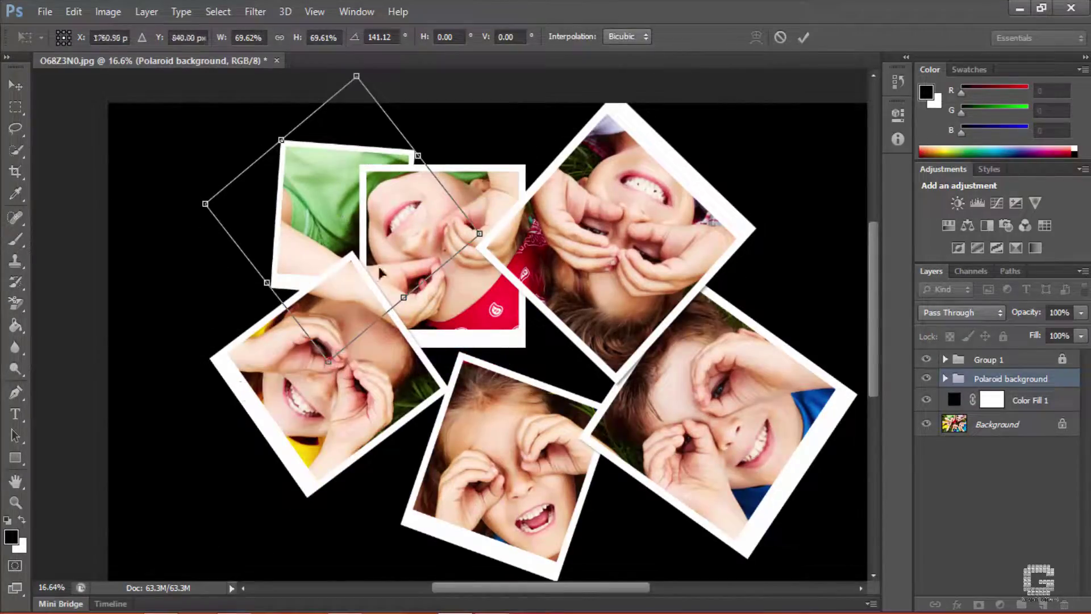
key(Return)
Duplicate the small background frame down over the yellow shirt and along the photo's lower edge, rotating the copies to vary their tilt
drag(264, 353, 251, 445)
alt+drag(288, 506, 391, 533)
alt+drag(392, 532, 585, 532)
alt+drag(585, 531, 610, 499)
drag(685, 545, 711, 515)
key(Return)
Duplicate more small background frames into the centre, over the grass above the boy in blue and along the photo's upper edge, tilting them differently
alt+drag(619, 473, 555, 481)
scroll(486, 480, down, 1)
click(515, 391)
alt+drag(514, 391, 639, 250)
drag(762, 379, 467, 137)
key(Return)
shift+drag(375, 90, 388, 102)
key(Return)
Rotate the small background frame over the white and red plaid clothing at the photo's upper edge clockwise
click(661, 149)
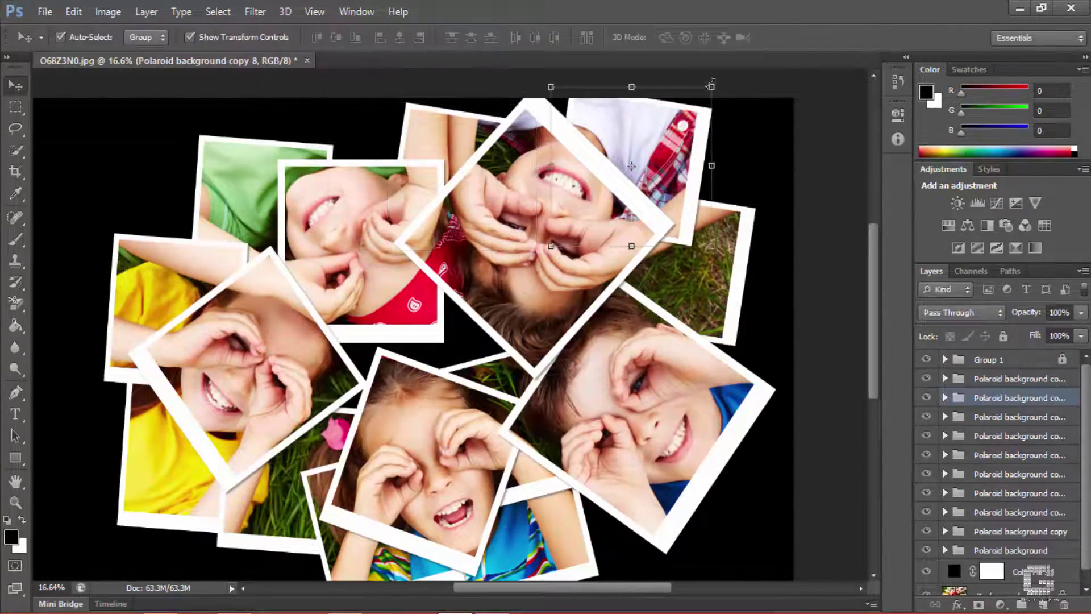
key(ctrl+t)
drag(745, 73, 781, 150)
key(Return)
Duplicate the small frame into the central gap below the red-clad child's frame and rotate the copy
alt+drag(664, 152, 485, 312)
shift+drag(540, 236, 495, 281)
key(Return)
Rotate the lower small frame over the yellow shirt slightly
click(196, 455)
shift+drag(117, 532, 127, 519)
key(Return)
Nudge the small frame over the green shirt outward, and combine all the Polaroid background groups into one group
drag(230, 163, 214, 155)
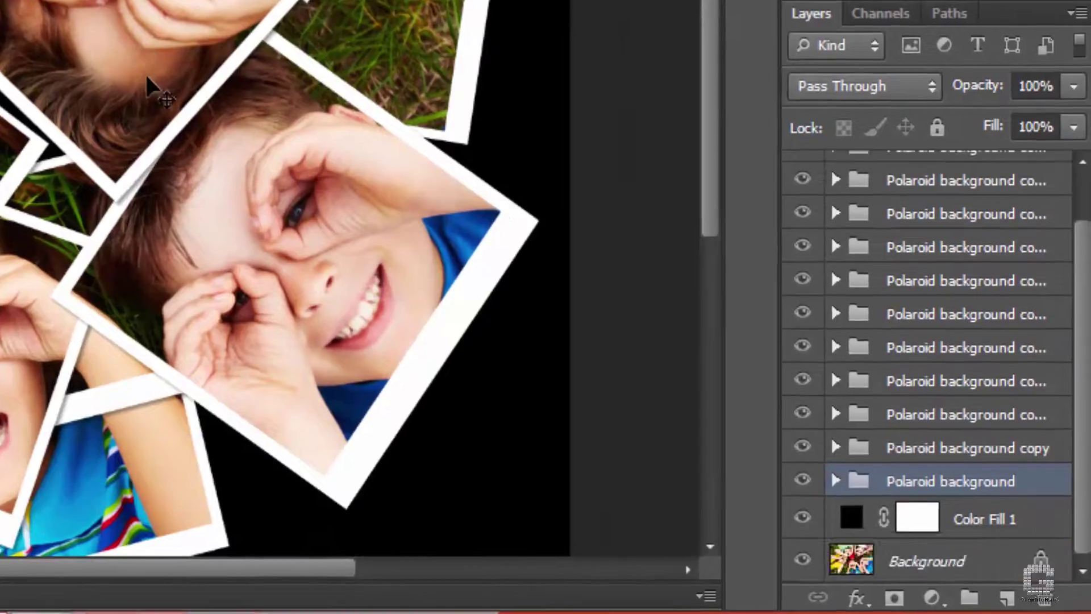
shift+click(991, 247)
key(ctrl+g)
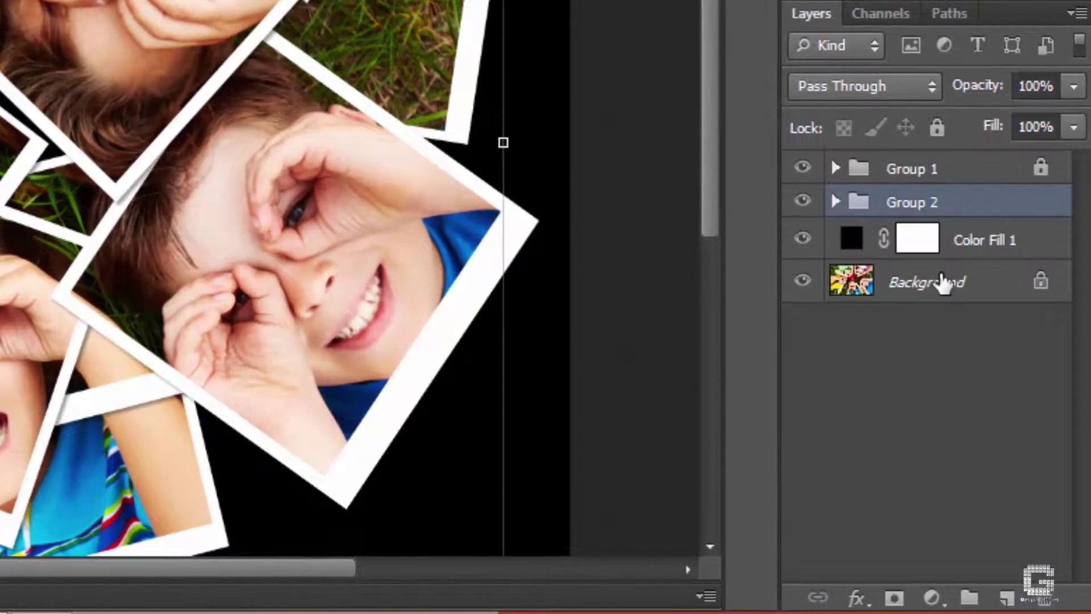
Change the Color Fill 1 layer's color to green 4e6201, sampled from the grass in the photo
double_click(851, 239)
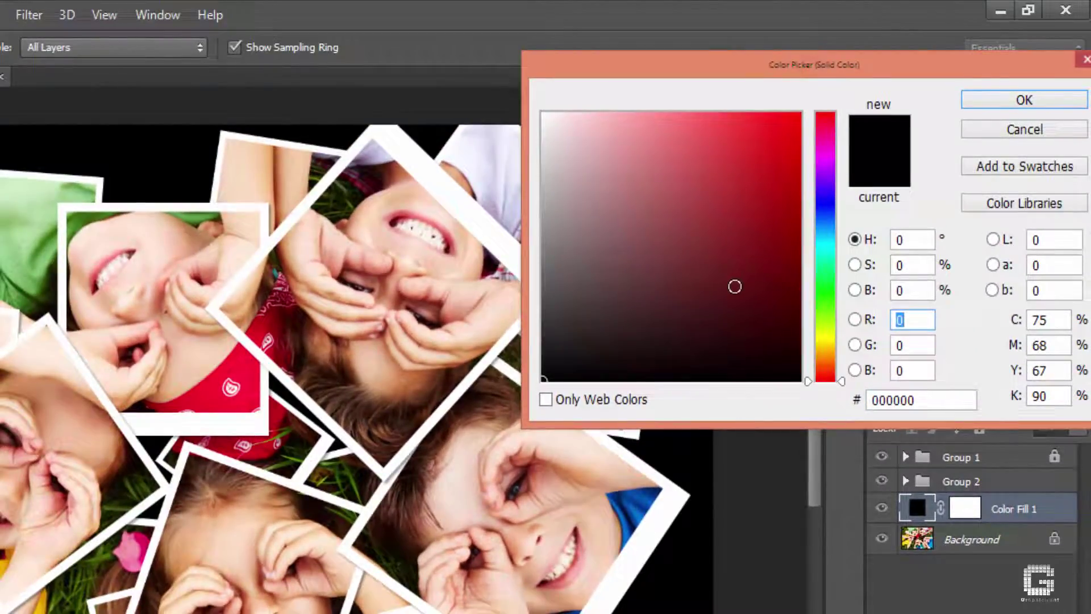
click(644, 512)
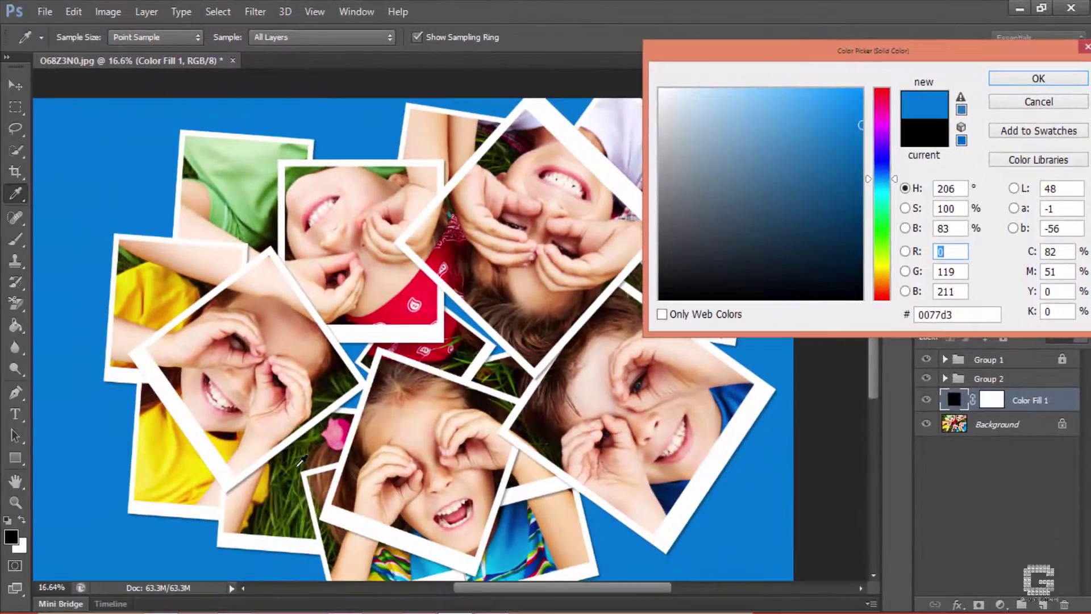
click(299, 463)
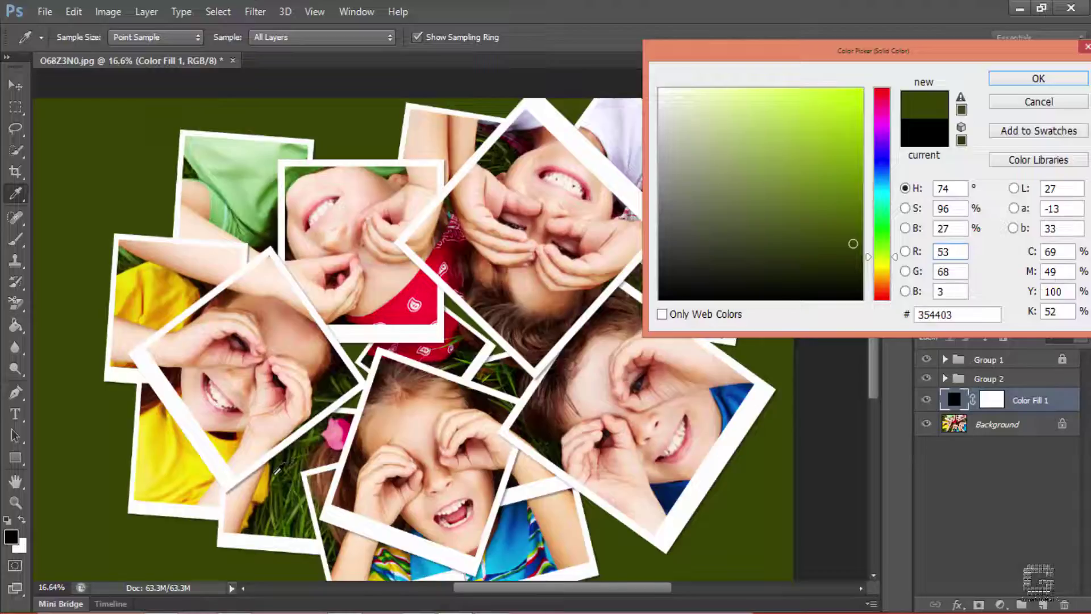
click(277, 474)
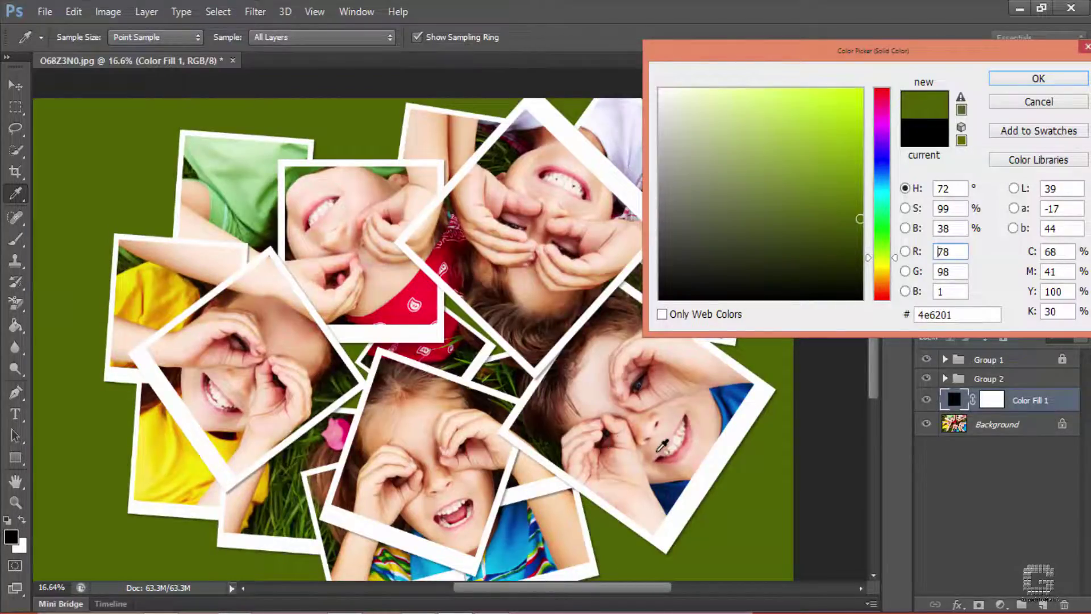
click(1040, 79)
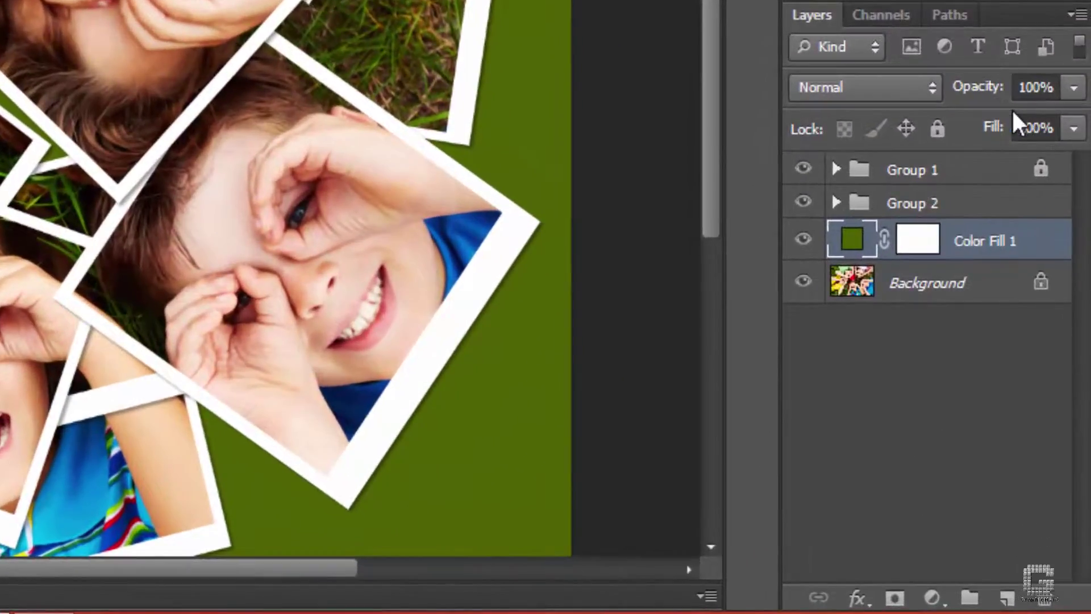
Lower the opacity of the Color Fill 1 layer to 50%
click(1073, 89)
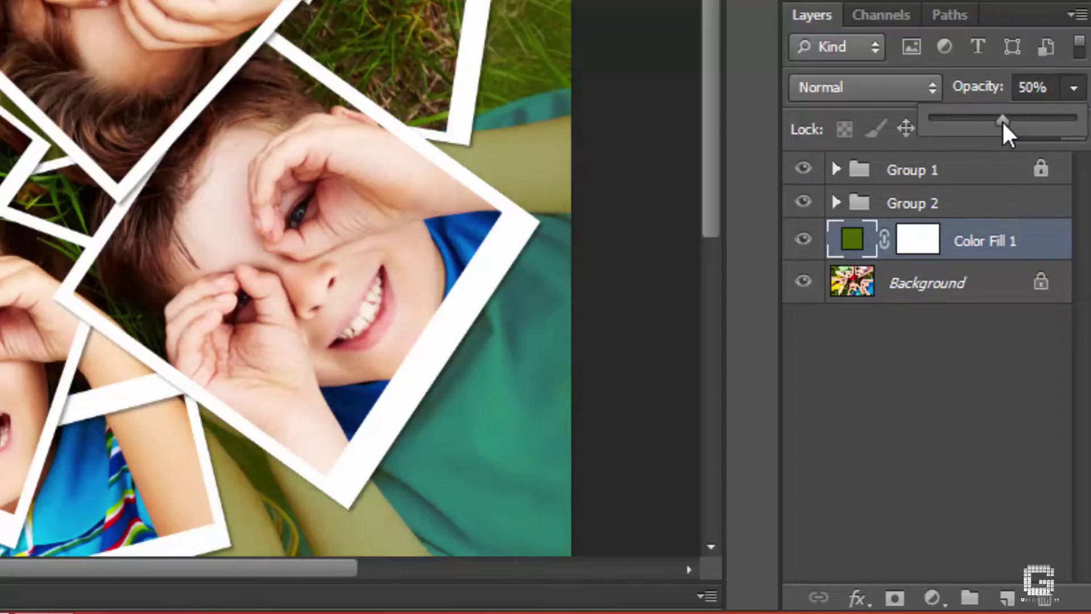
click(953, 86)
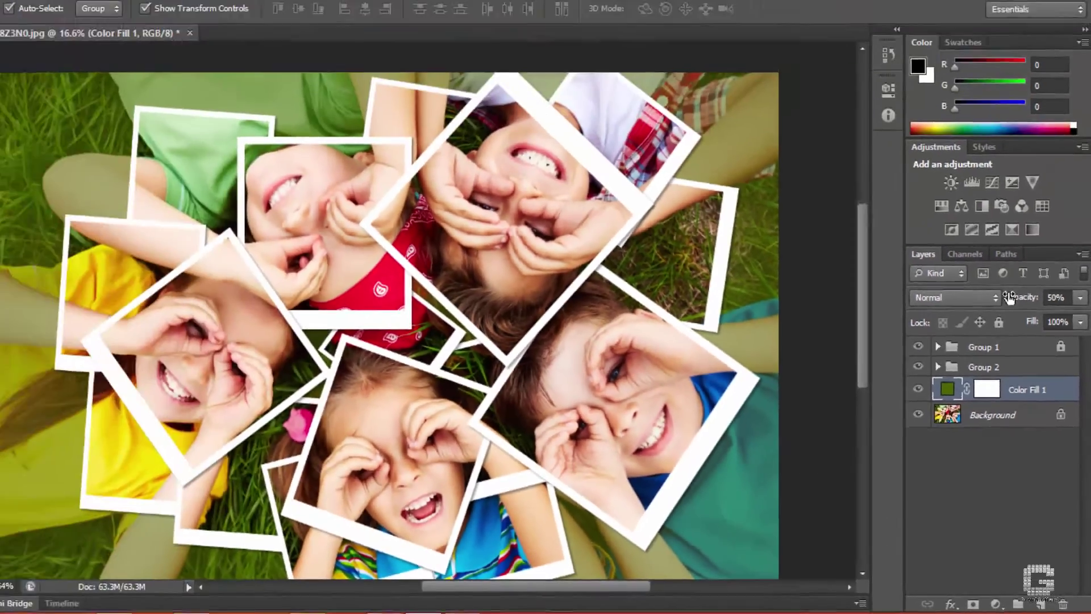